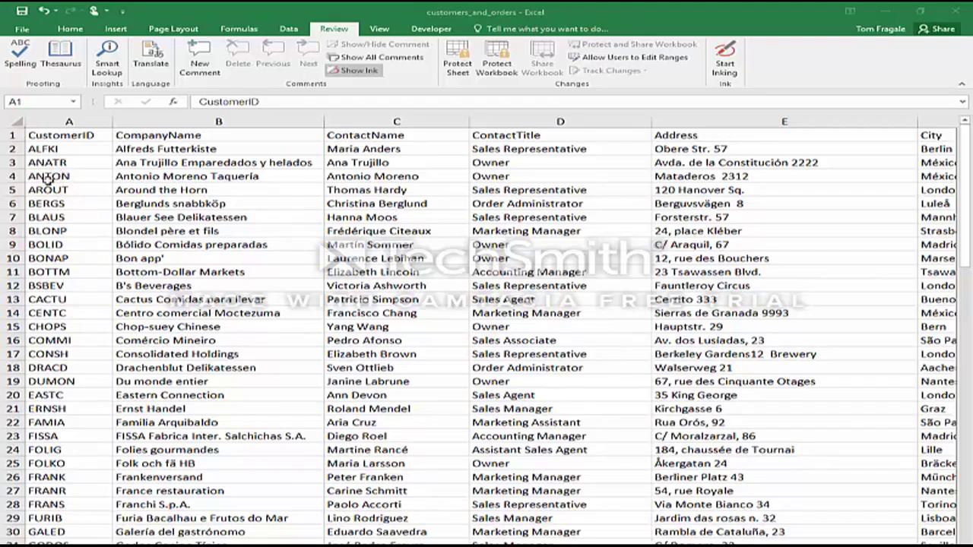
- Insert a blank column between CustomerID and EmployeeID on the orders sheet
{"action": "left_click", "coordinate": [61, 247]}
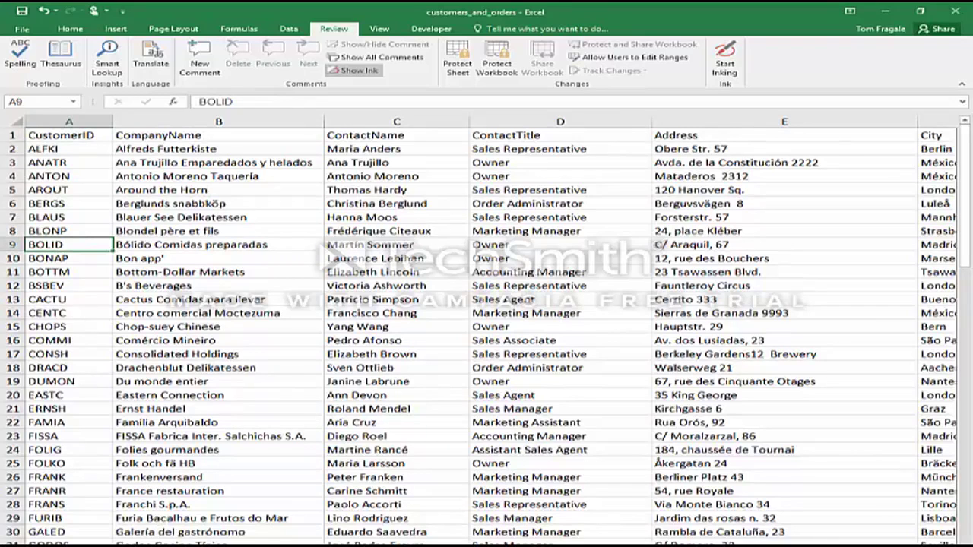
{"action": "key", "text": "ctrl+Page_Down"}
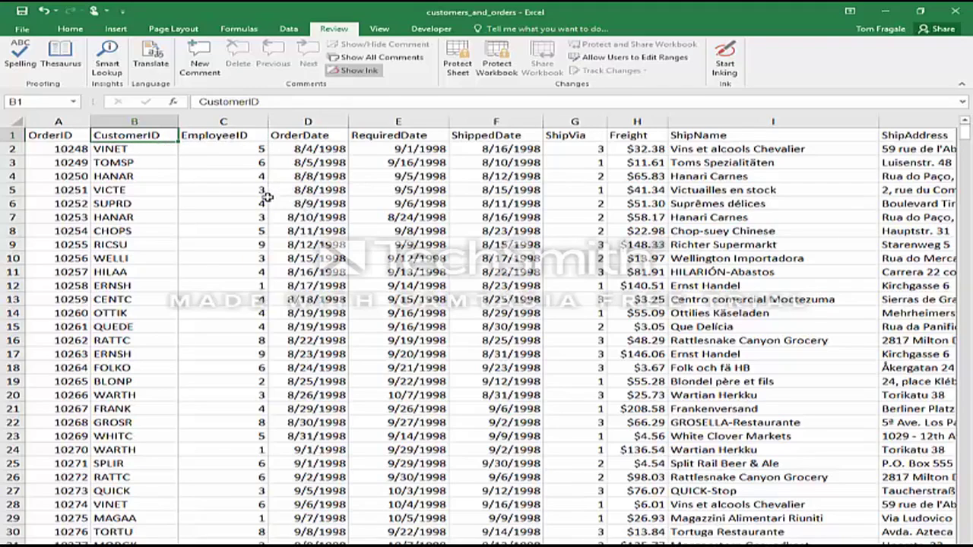
{"action": "left_click", "coordinate": [121, 148]}
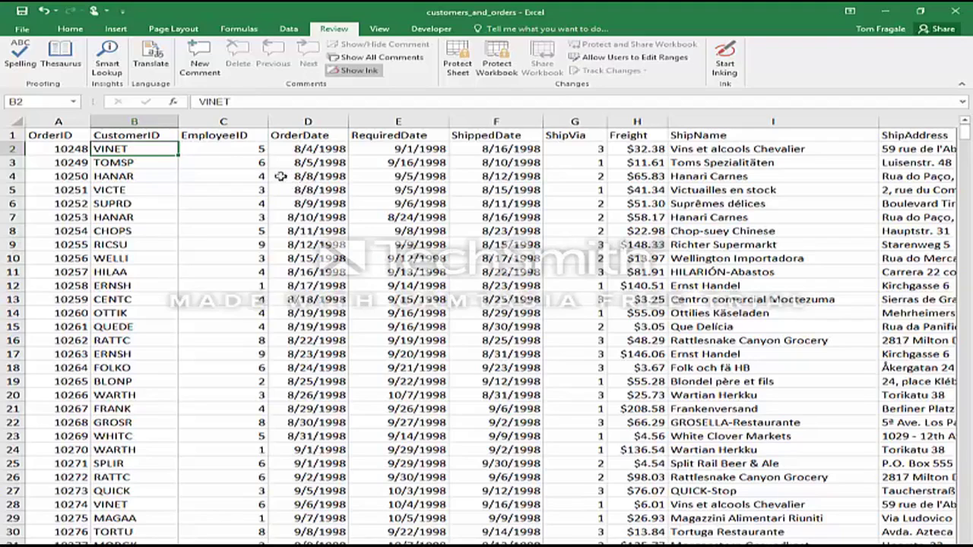
{"action": "left_click", "coordinate": [221, 121]}
{"action": "right_click", "coordinate": [220, 121]}
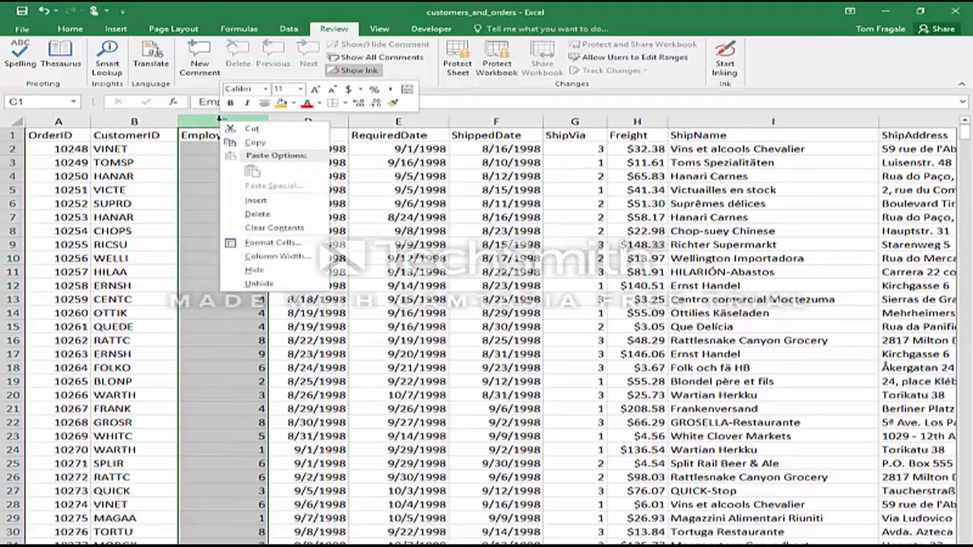
{"action": "left_click", "coordinate": [257, 203]}
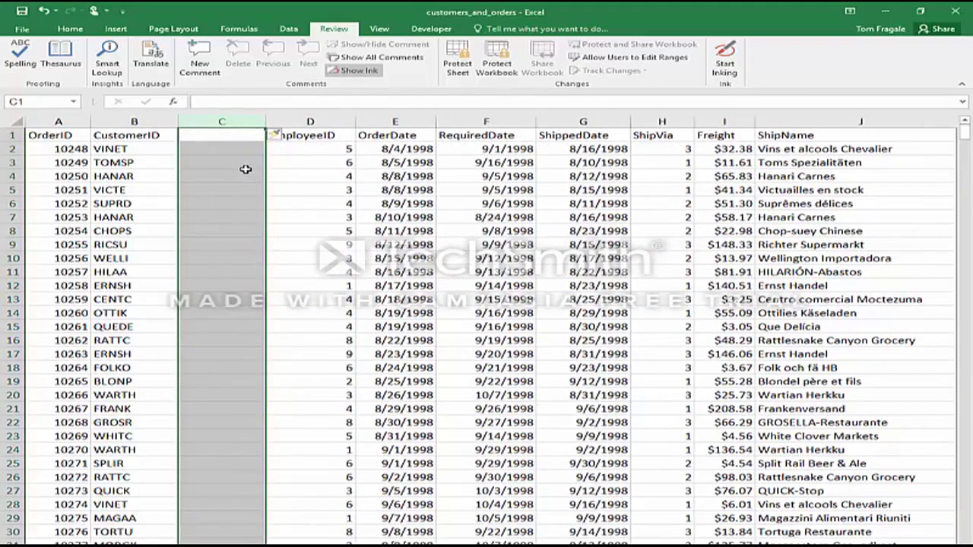
- Enter the header "Company Name" in cell C1 of the new column
{"action": "left_click", "coordinate": [223, 135]}
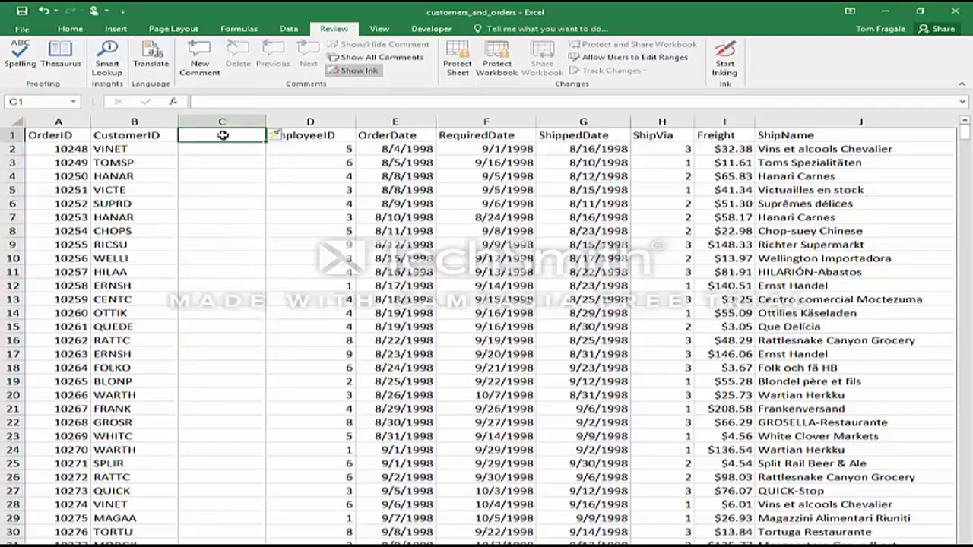
{"action": "type", "text": "Company "}
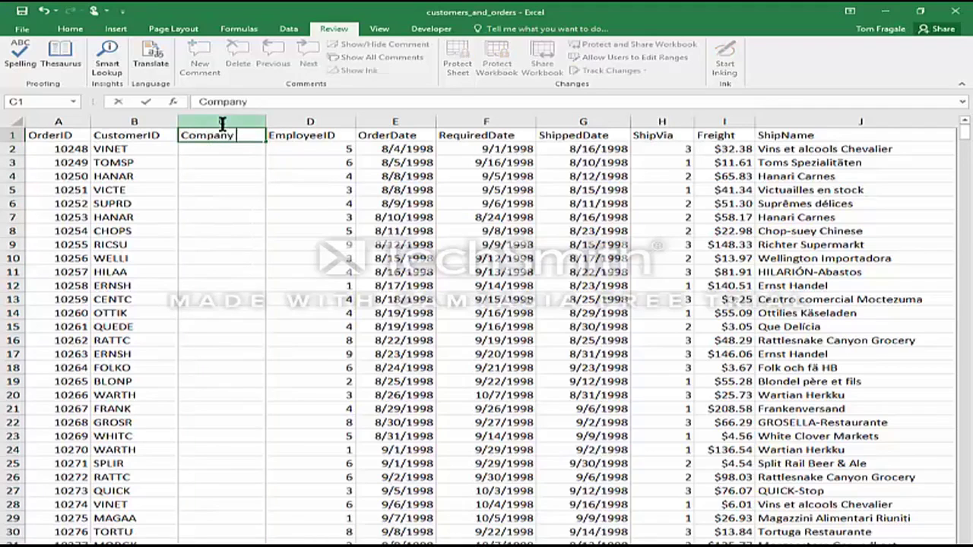
{"action": "type", "text": "Name"}
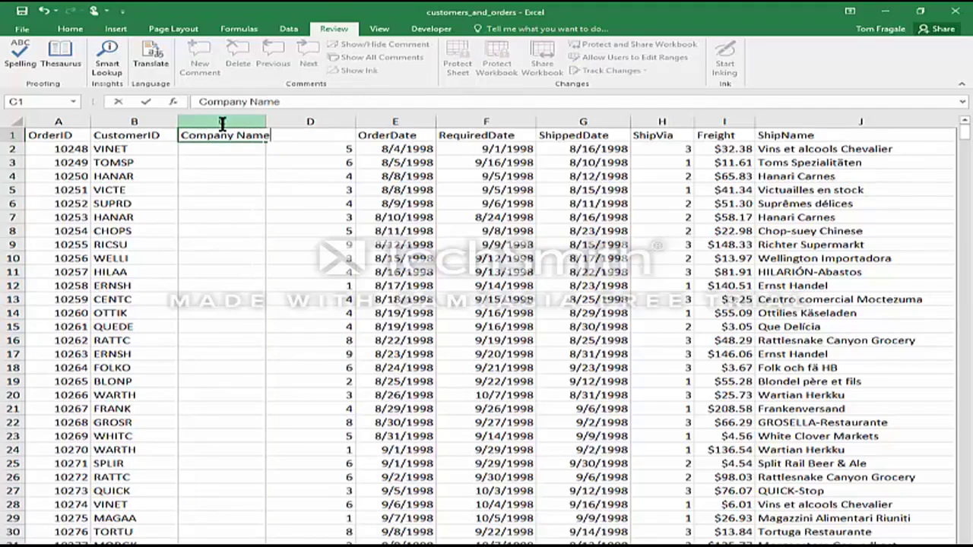
{"action": "key", "text": "Return"}
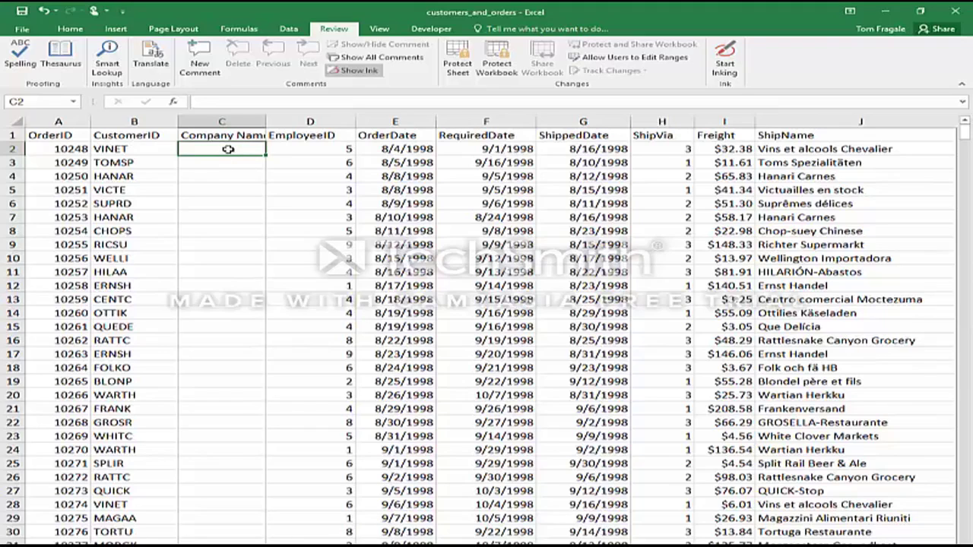
- Start a VLOOKUP formula in C2, choosing the function from the Lookup & Reference category
{"action": "type", "text": "="}
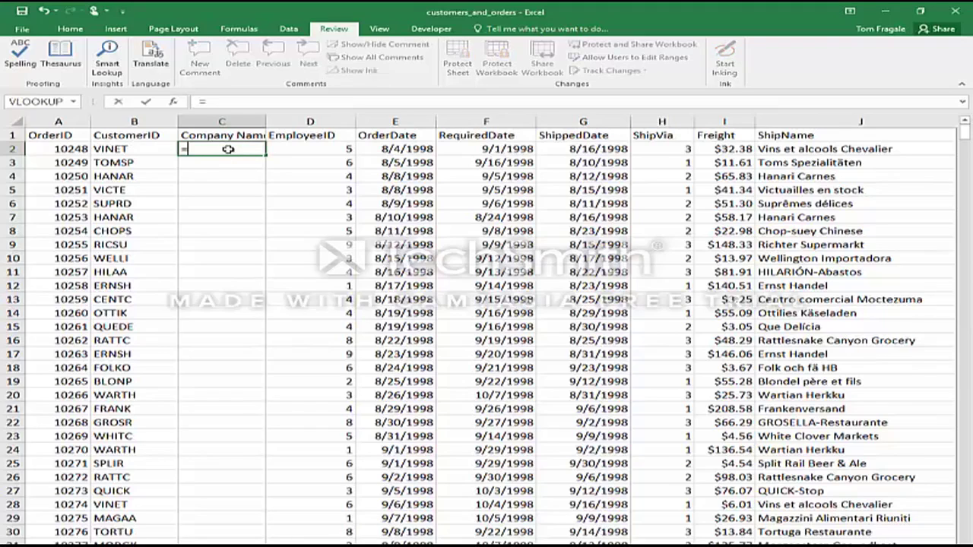
{"action": "left_click", "coordinate": [174, 101]}
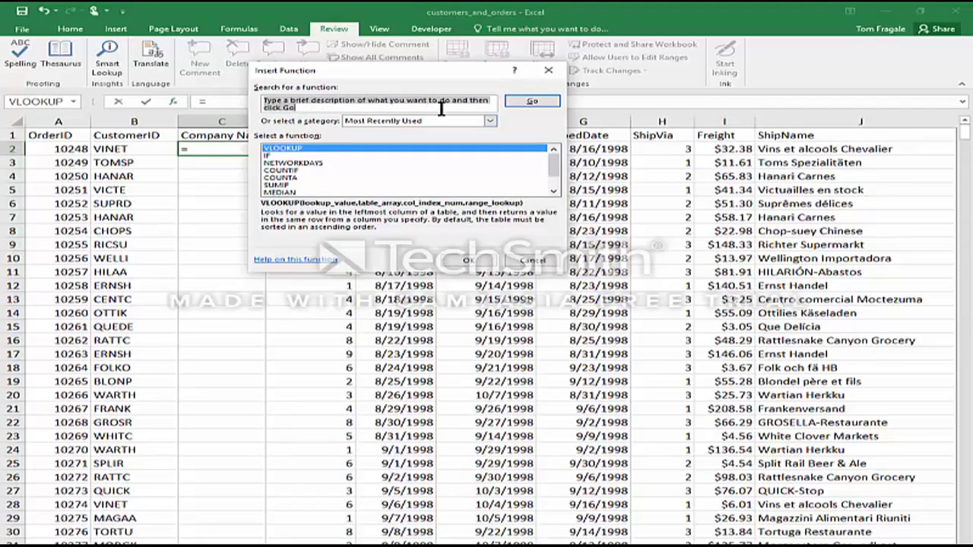
{"action": "left_click", "coordinate": [491, 120]}
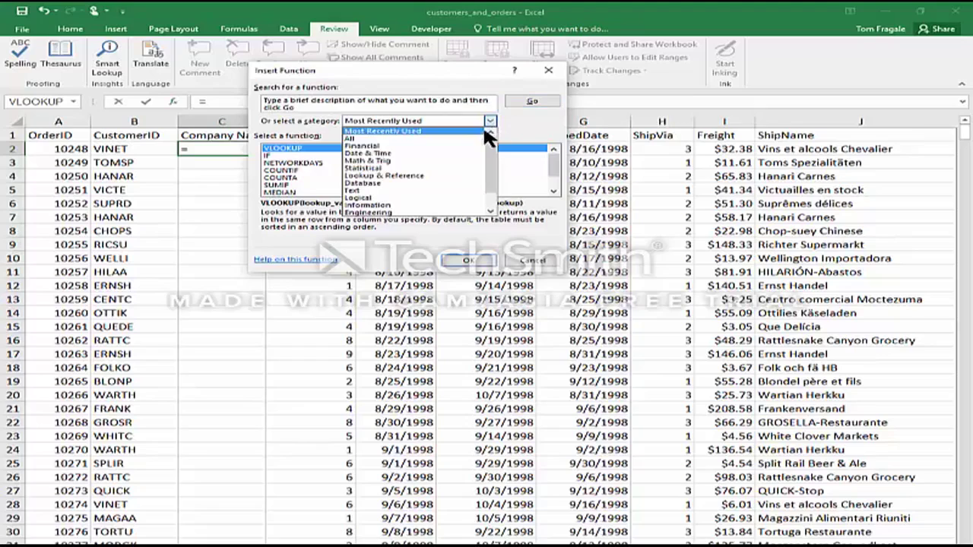
{"action": "left_click", "coordinate": [384, 175]}
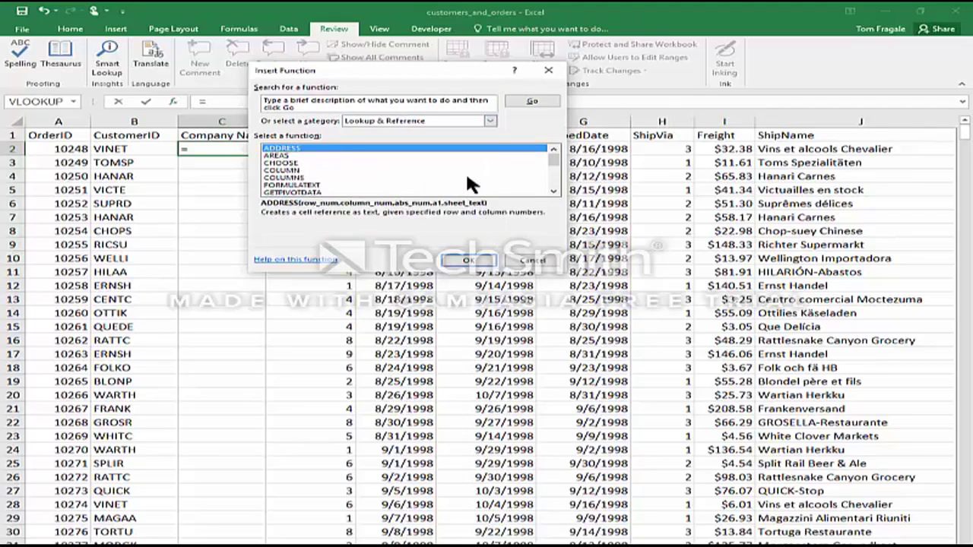
{"action": "left_click", "coordinate": [553, 191]}
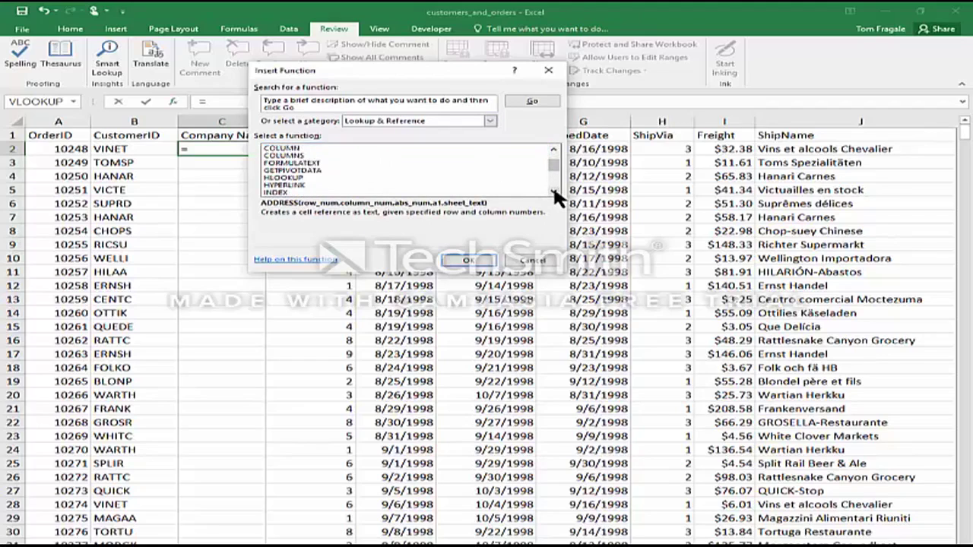
{"action": "left_click", "coordinate": [554, 192]}
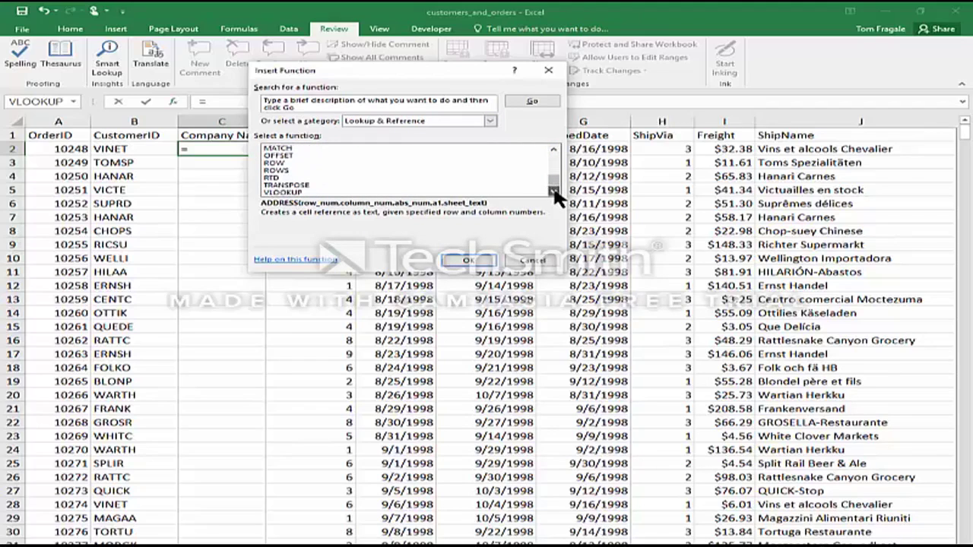
{"action": "left_click", "coordinate": [305, 192]}
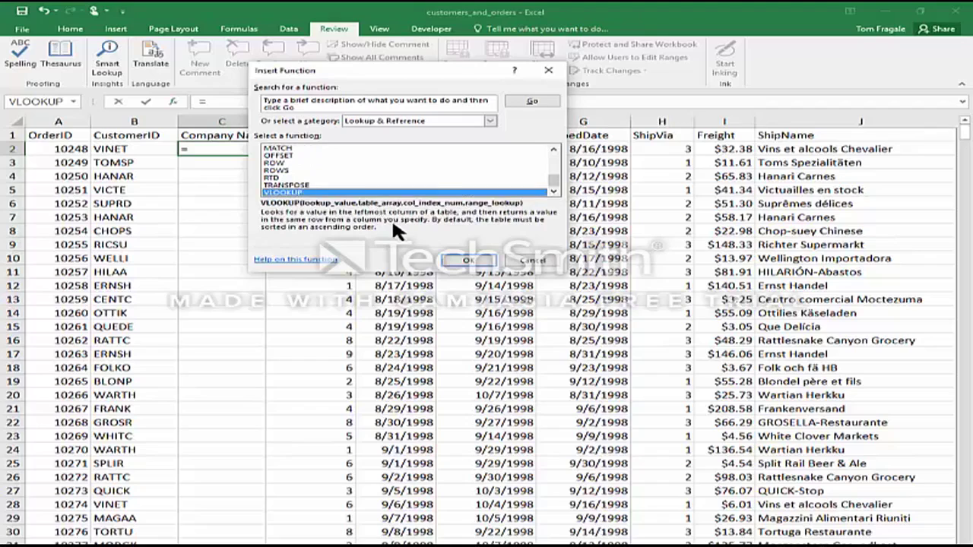
{"action": "left_click", "coordinate": [468, 261]}
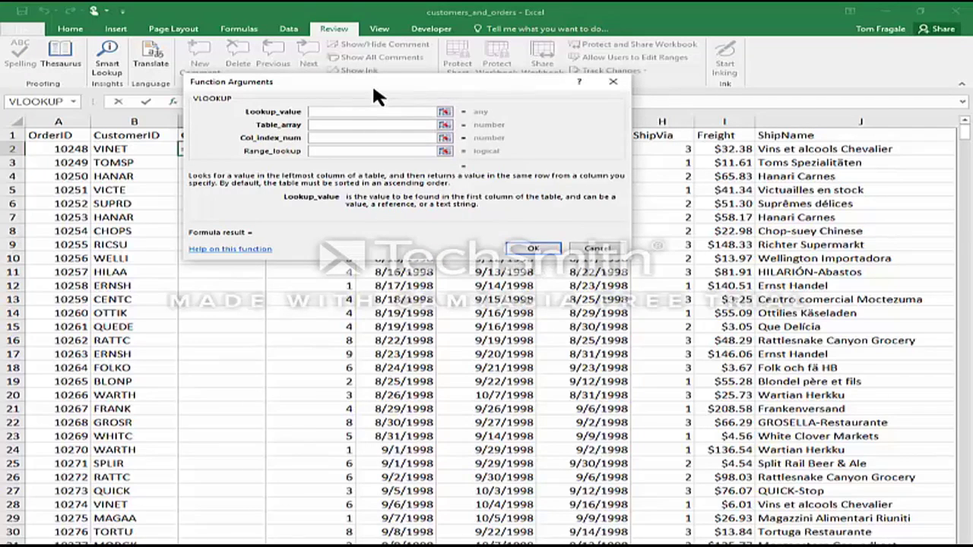
- Set the VLOOKUP lookup value to B2 and the table array to the customer range Sheet1!A2:E92
{"action": "left_click_drag", "start_coordinate": [371, 82], "coordinate": [489, 152]}
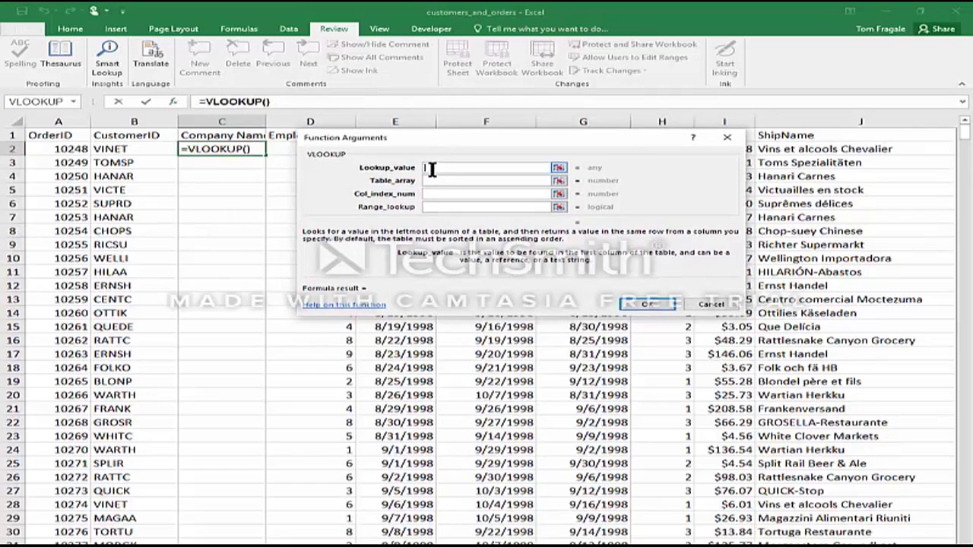
{"action": "left_click", "coordinate": [107, 149]}
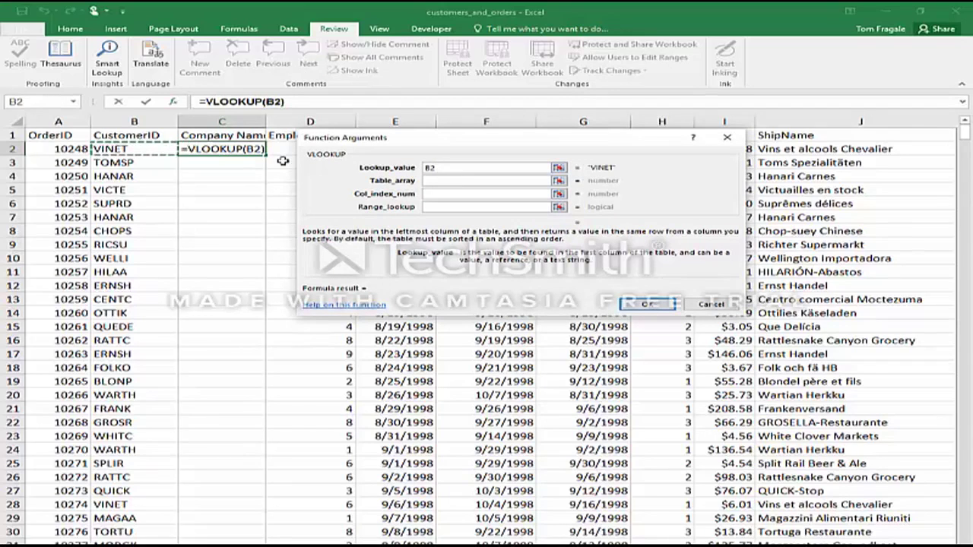
{"action": "left_click", "coordinate": [438, 180]}
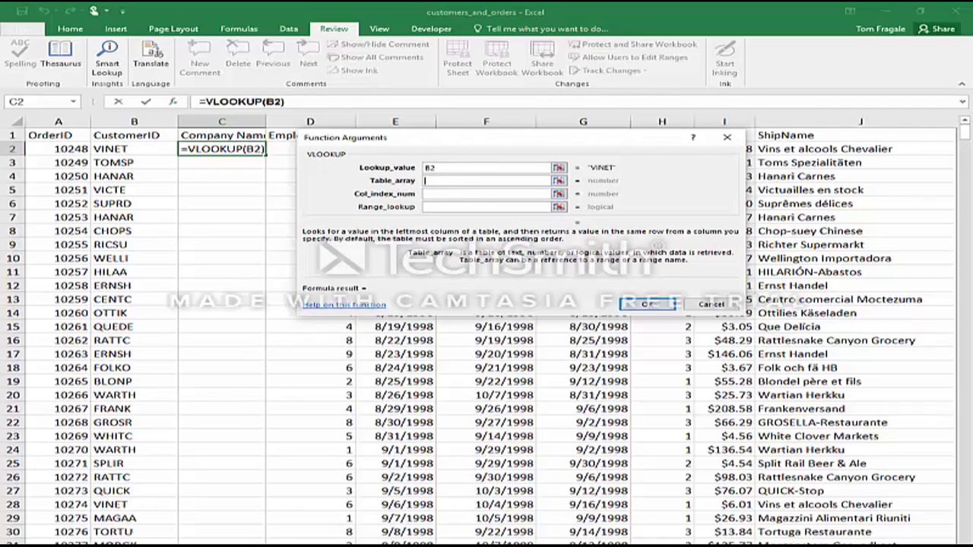
{"action": "left_click", "coordinate": [125, 545]}
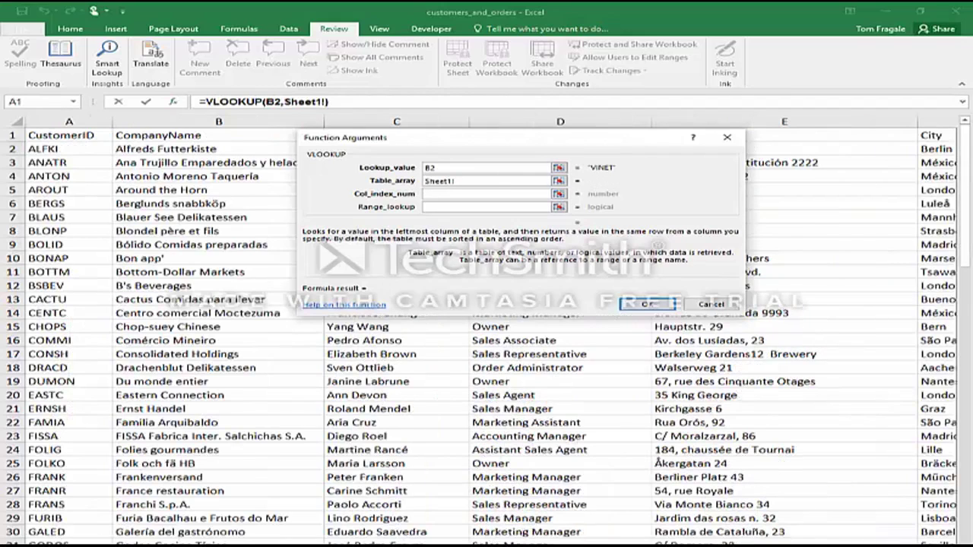
{"action": "left_click", "coordinate": [72, 149]}
{"action": "left_click_drag", "start_coordinate": [175, 150], "coordinate": [364, 113]}
{"action": "left_click_drag", "start_coordinate": [674, 544], "coordinate": [672, 379]}
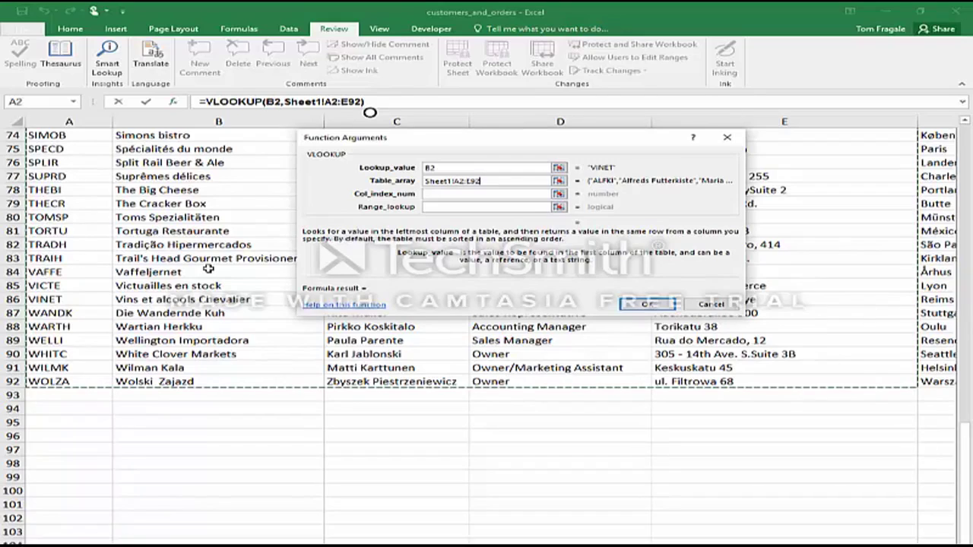
- Set the column index number to 2 and the range lookup to false, and complete the VLOOKUP formula
{"action": "left_click", "coordinate": [455, 191]}
{"action": "left_click", "coordinate": [473, 195]}
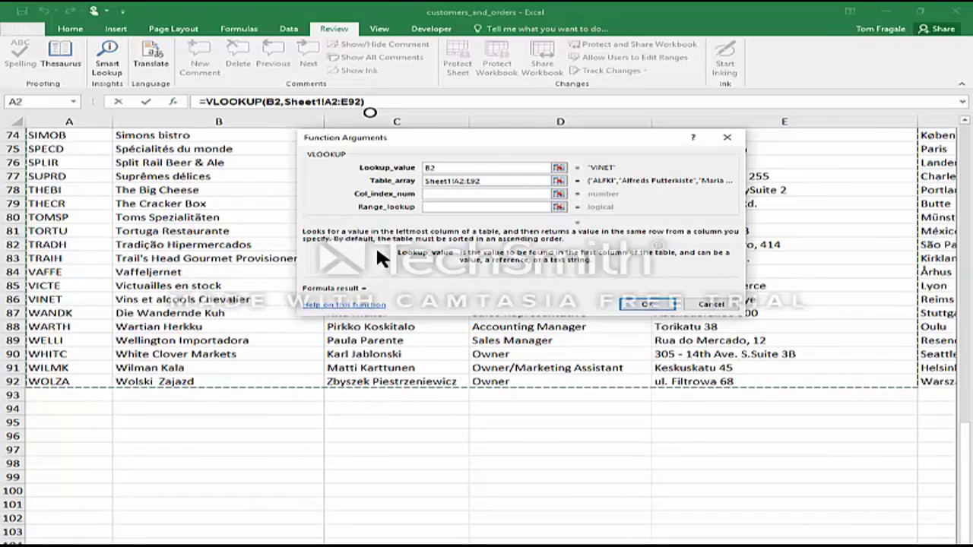
{"action": "left_click", "coordinate": [458, 193]}
{"action": "type", "text": "2"}
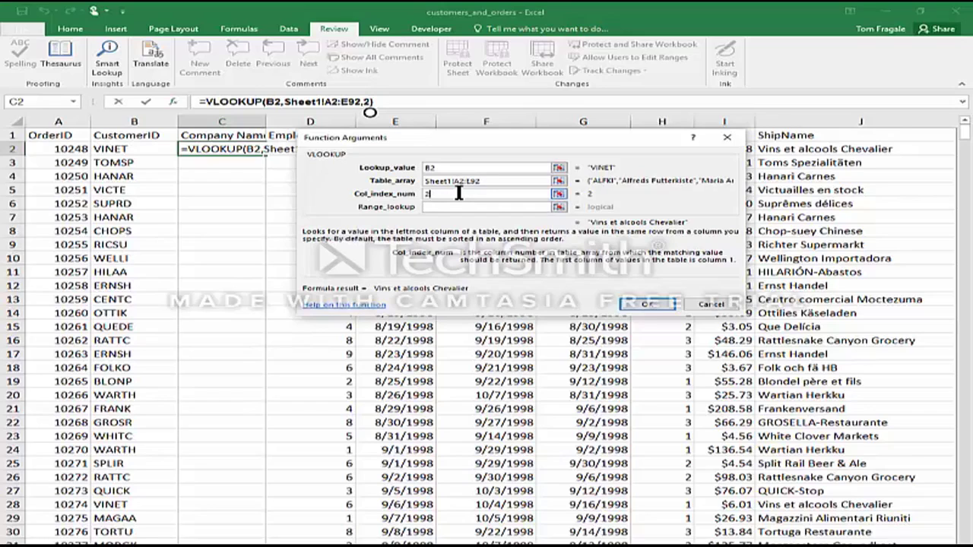
{"action": "left_click", "coordinate": [450, 209]}
{"action": "left_click", "coordinate": [450, 208]}
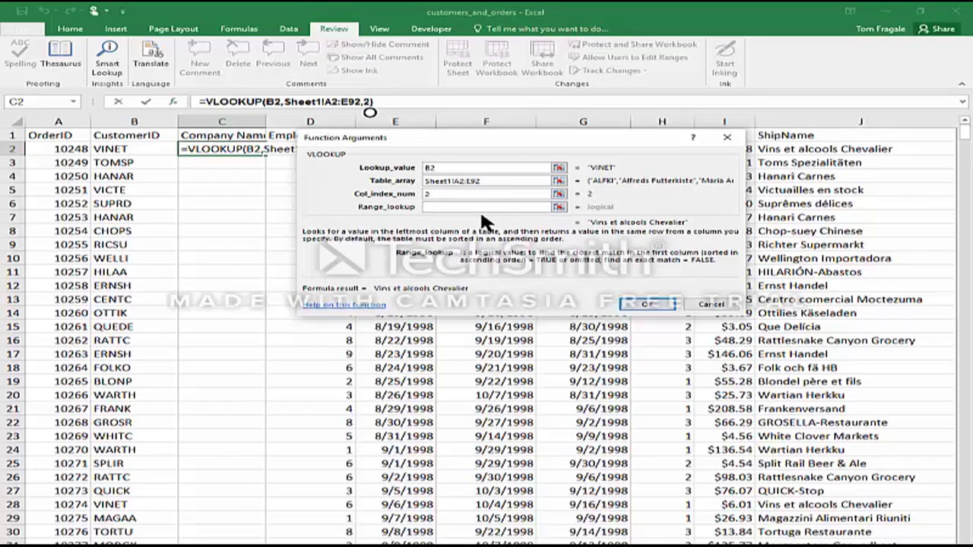
{"action": "type", "text": "false"}
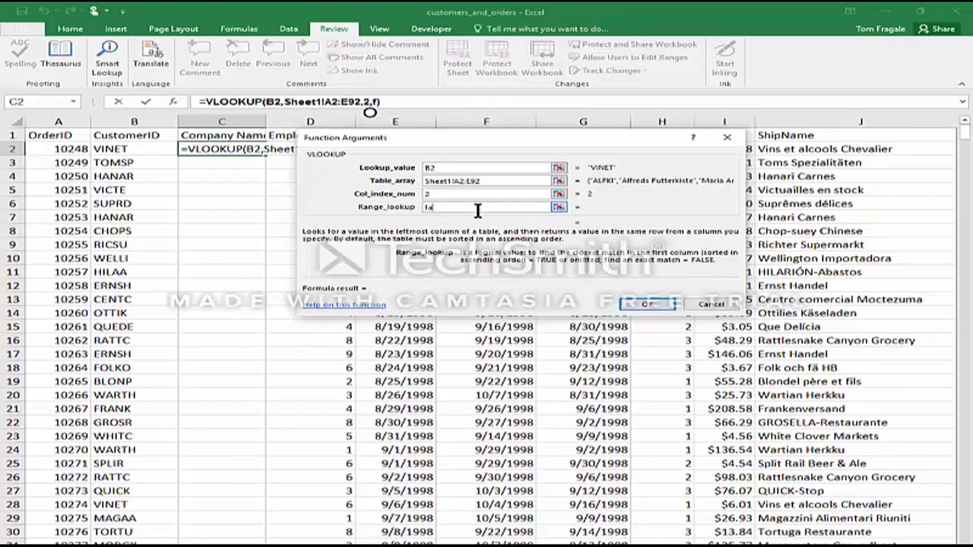
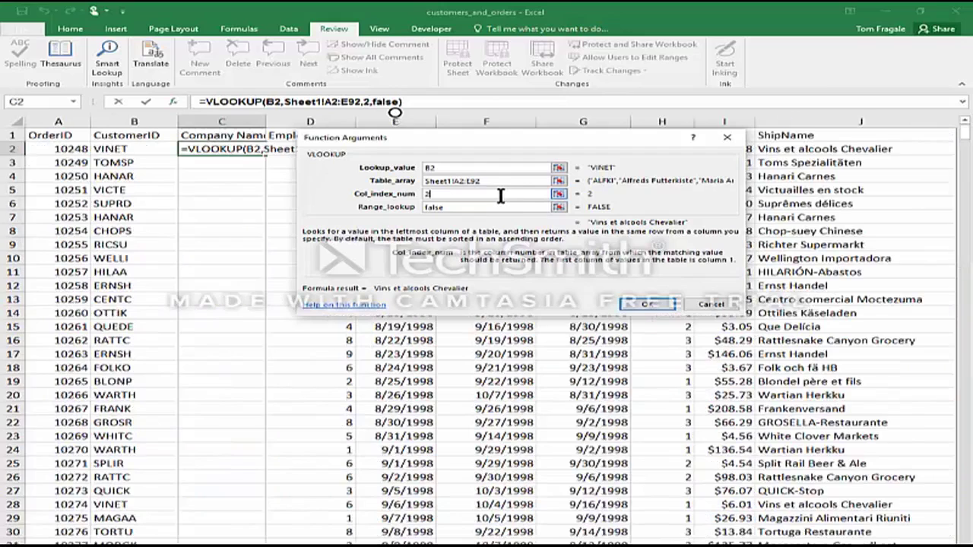
{"action": "left_click", "coordinate": [487, 180]}
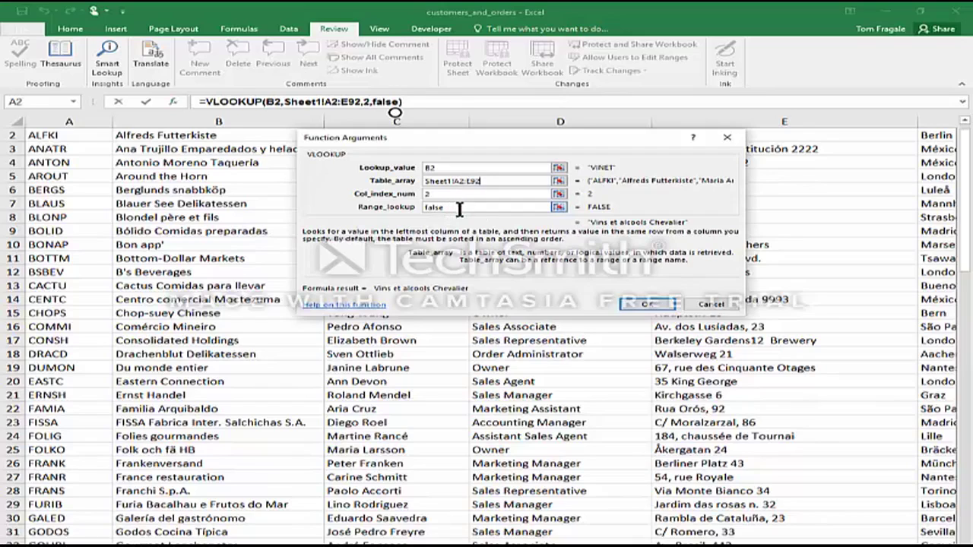
{"action": "left_click", "coordinate": [624, 300]}
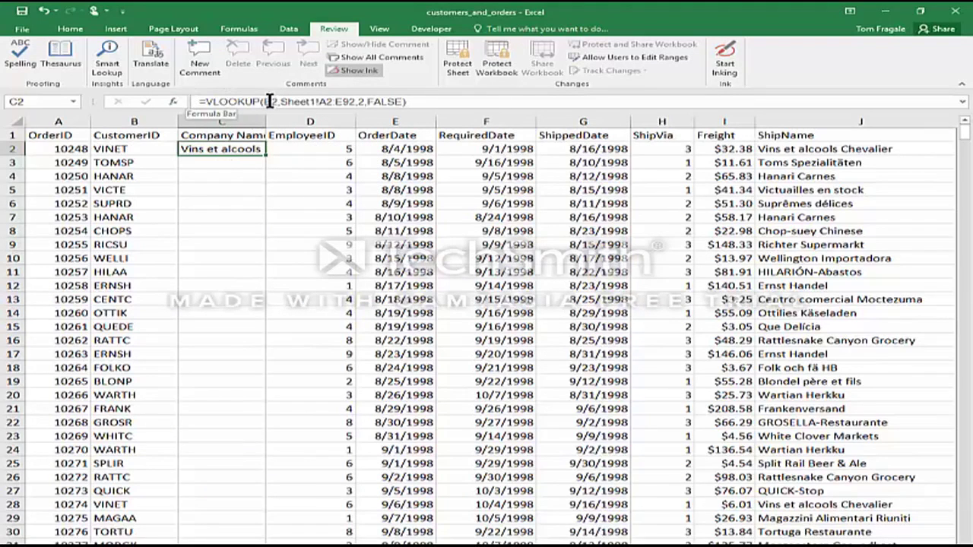
- Review the VLOOKUP formula in C2 and autofit the width of the Company Name column
{"action": "left_click", "coordinate": [255, 176]}
{"action": "left_click", "coordinate": [204, 148]}
{"action": "double_click", "coordinate": [217, 150]}
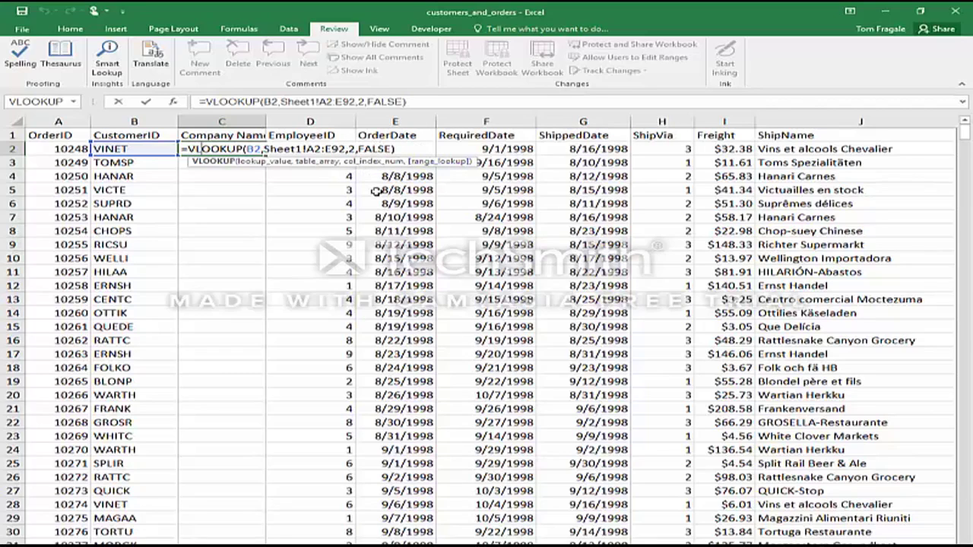
{"action": "key", "text": "Return"}
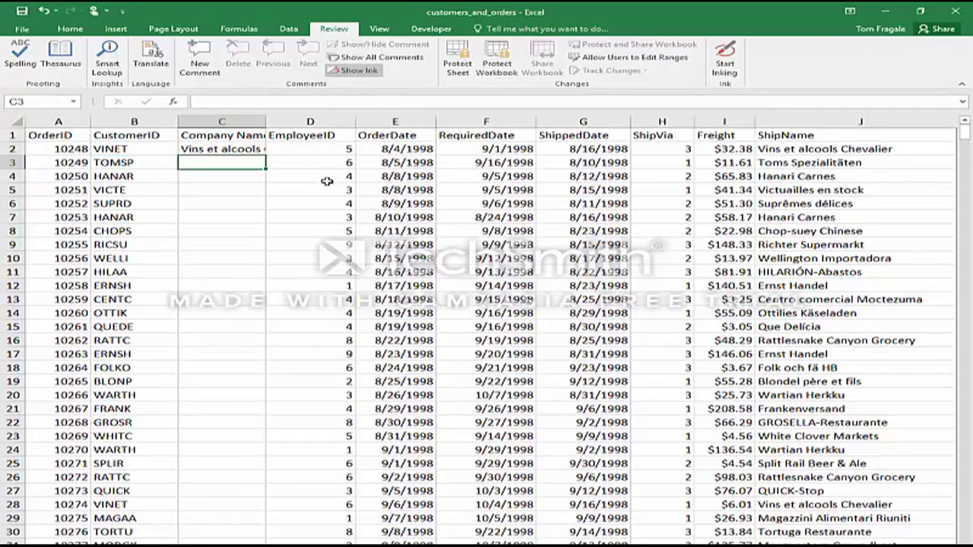
{"action": "double_click", "coordinate": [267, 122]}
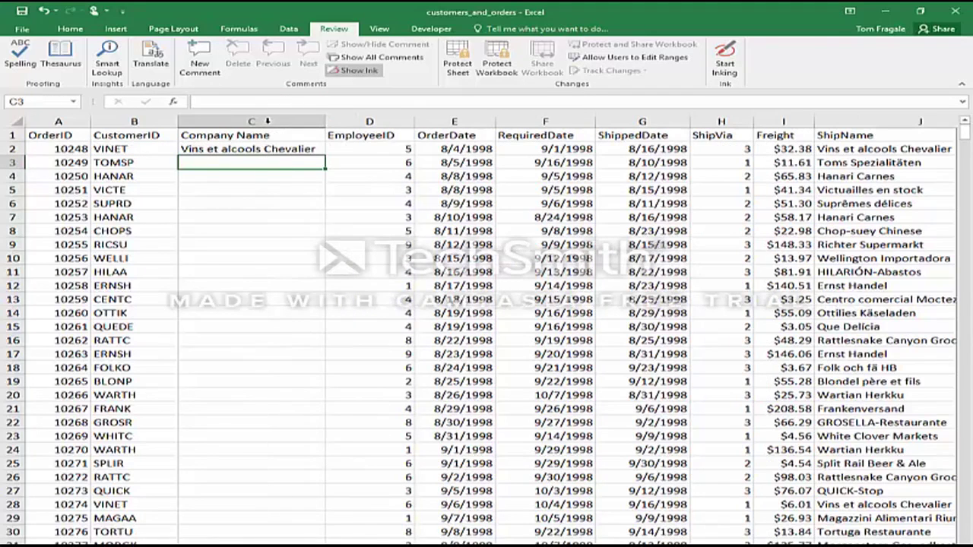
- Check the company name returned in C2 against the matching customer ID in the customer list, and return to the orders sheet
{"action": "left_click", "coordinate": [144, 150]}
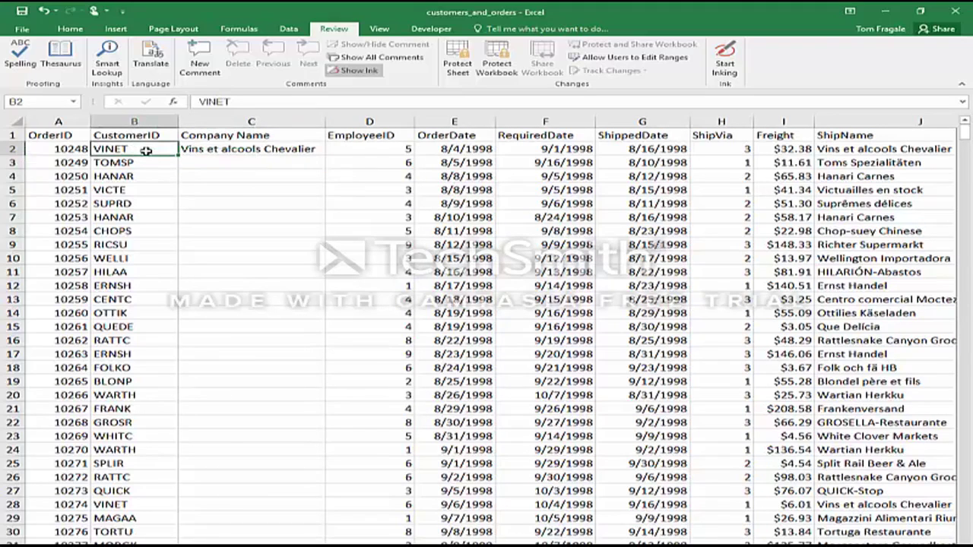
{"action": "left_click", "coordinate": [242, 149]}
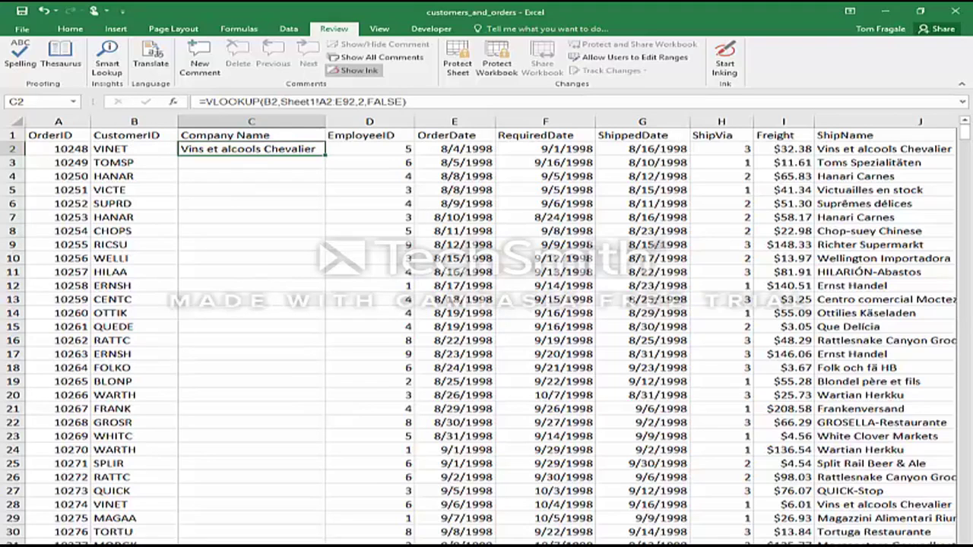
{"action": "key", "text": "ctrl+Page_Up"}
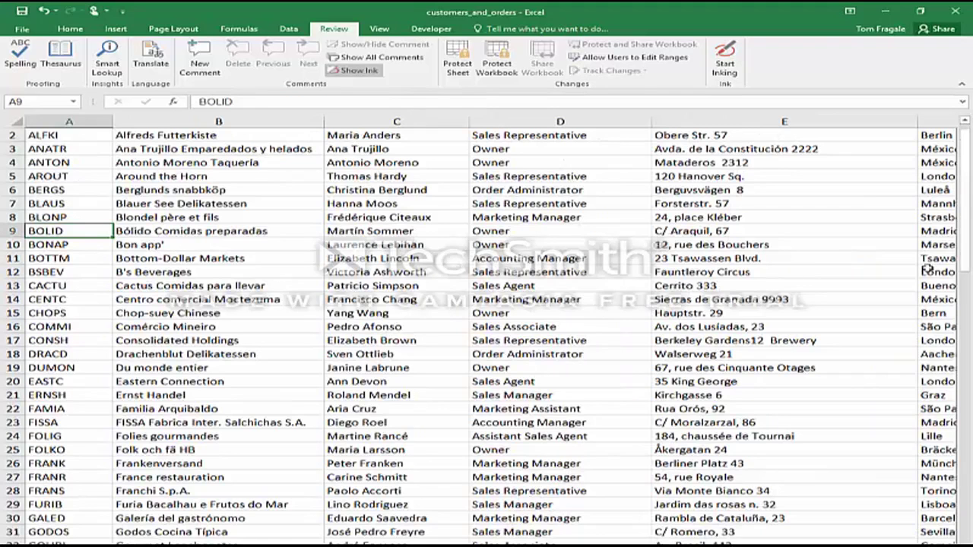
{"action": "left_click_drag", "start_coordinate": [967, 211], "coordinate": [912, 452]}
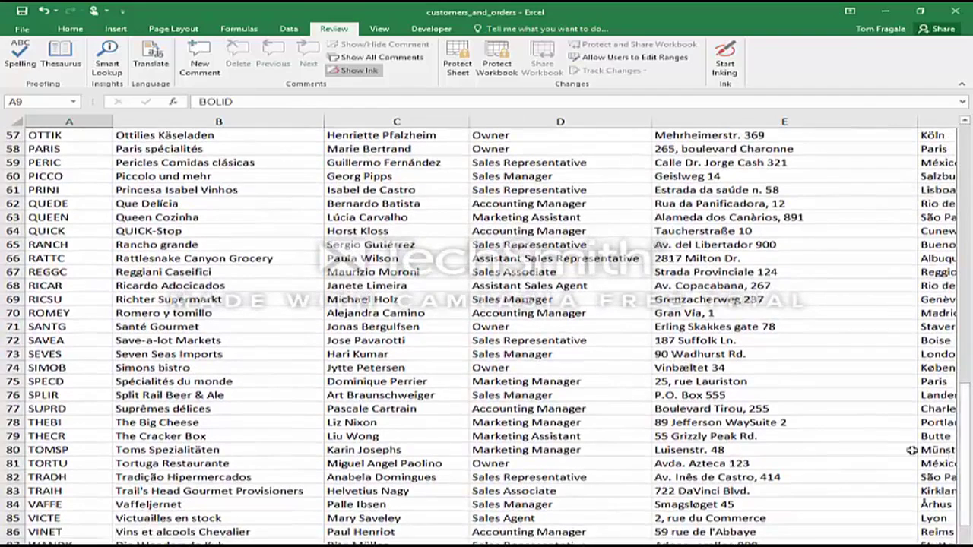
{"action": "left_click", "coordinate": [67, 530]}
{"action": "left_click", "coordinate": [174, 532]}
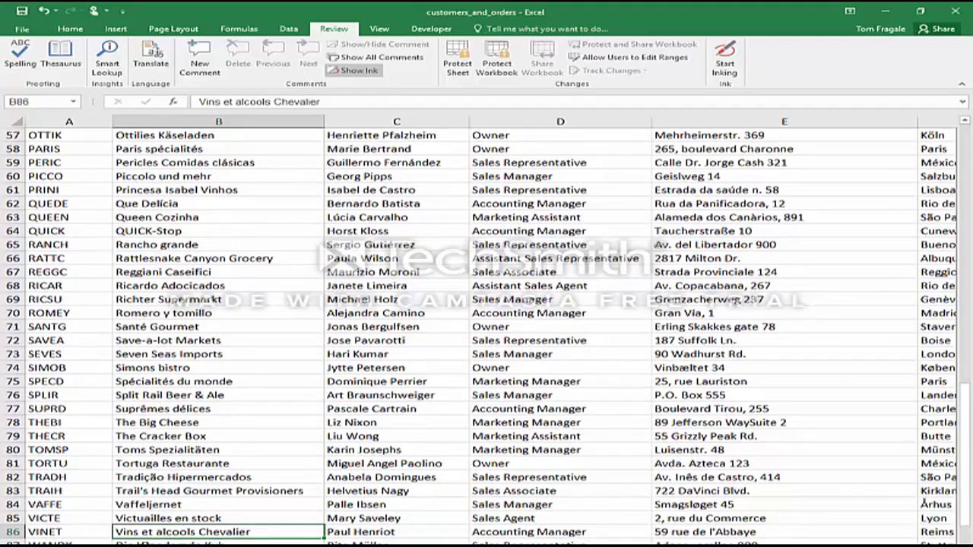
{"action": "key", "text": "ctrl+Page_Down"}
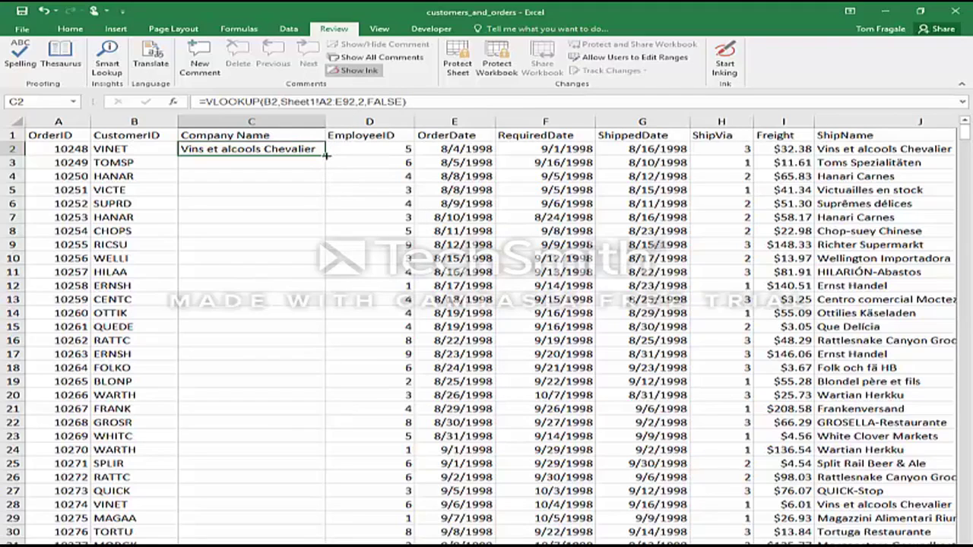
- Copy the VLOOKUP formula from C2 down to C3 and C4, and inspect the table array references in the copies
{"action": "left_click_drag", "start_coordinate": [324, 156], "coordinate": [324, 168]}
{"action": "left_click", "coordinate": [283, 164]}
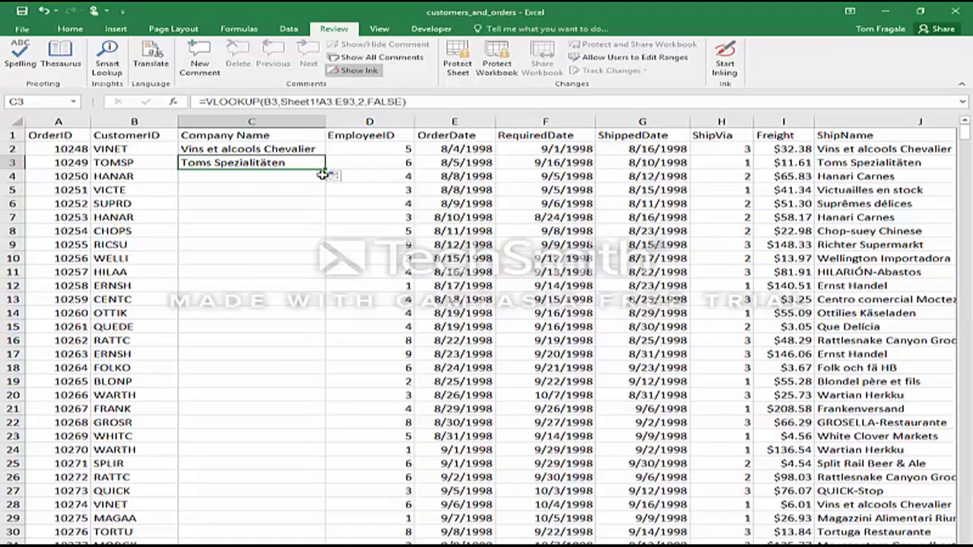
{"action": "left_click_drag", "start_coordinate": [324, 180], "coordinate": [325, 189]}
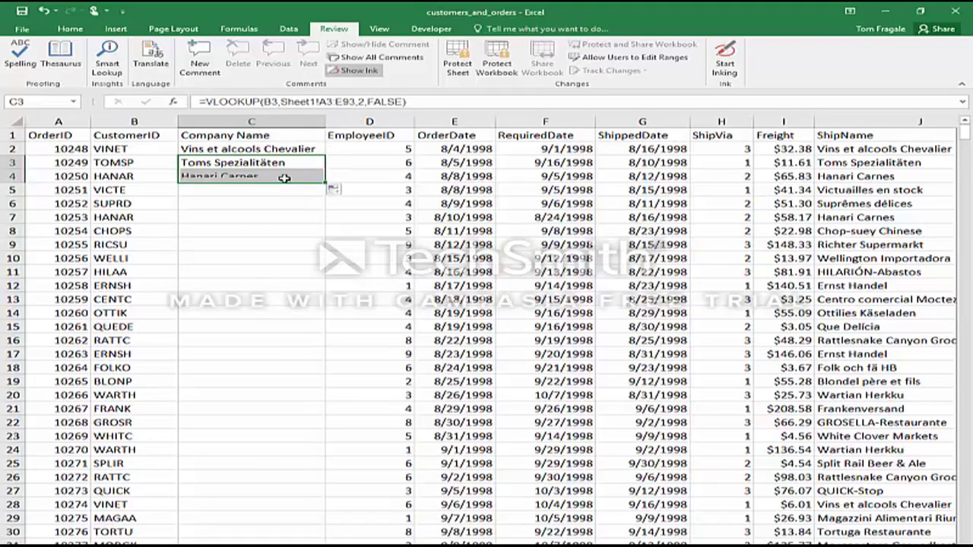
{"action": "left_click", "coordinate": [296, 177]}
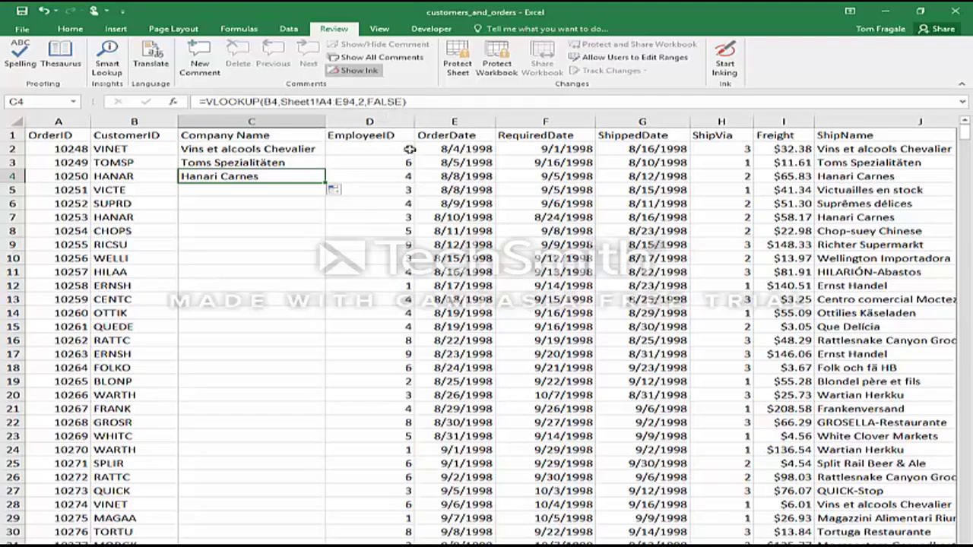
- Make the table array in the C2 VLOOKUP formula absolute, as Sheet1!$A$2:$E$92
{"action": "left_click", "coordinate": [251, 150]}
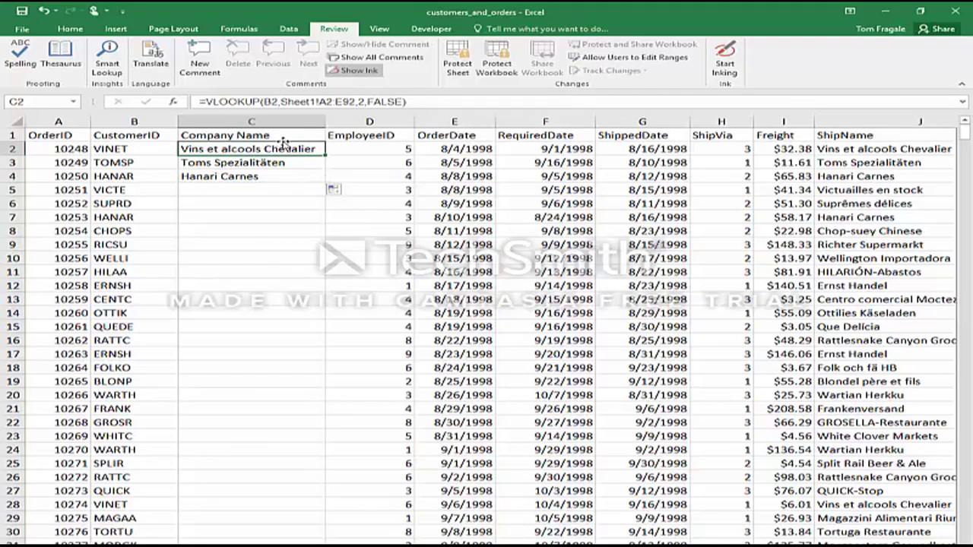
{"action": "left_click", "coordinate": [327, 101]}
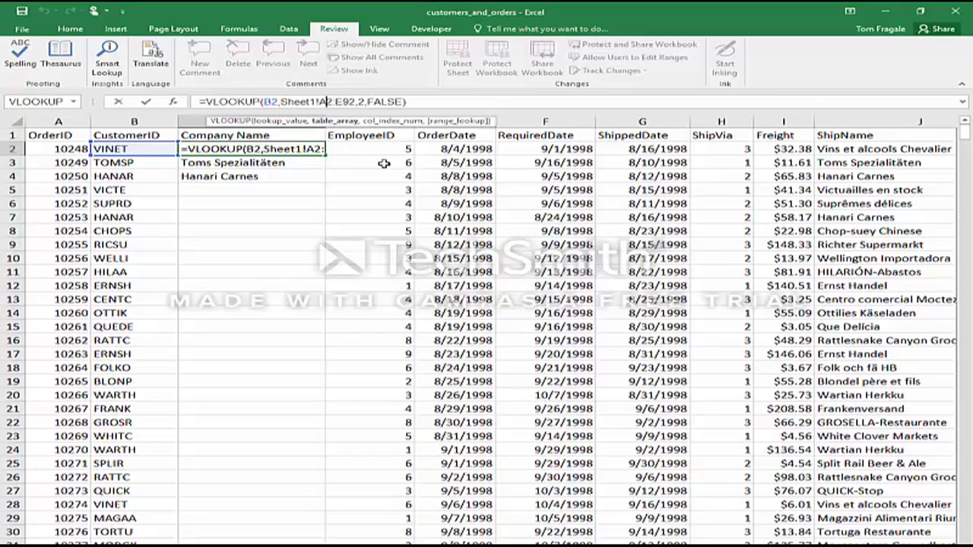
{"action": "key", "text": "F4"}
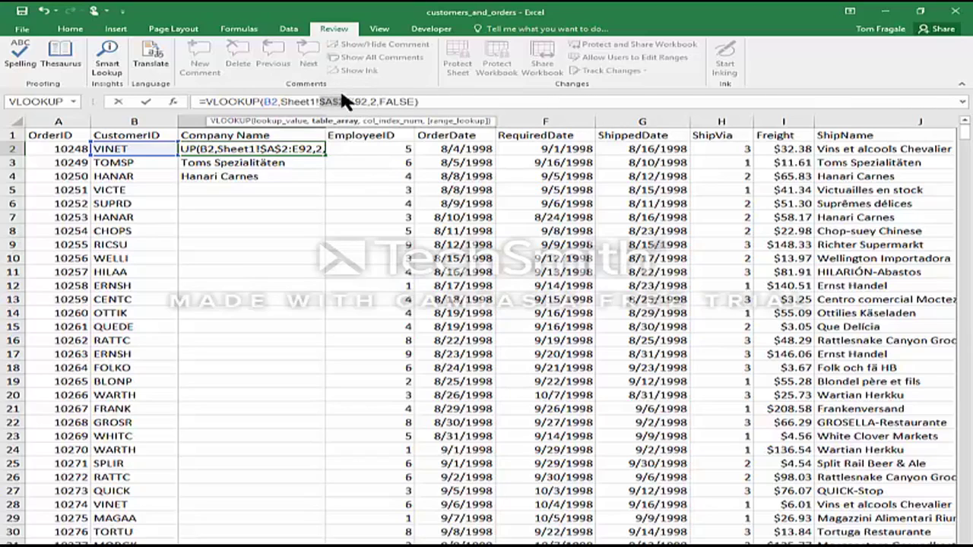
{"action": "left_click", "coordinate": [353, 101]}
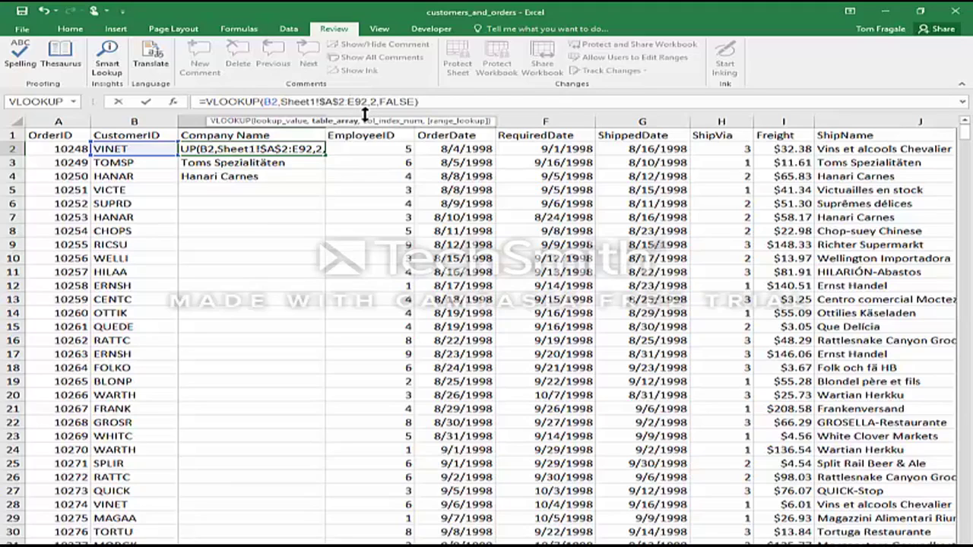
{"action": "key", "text": "F4"}
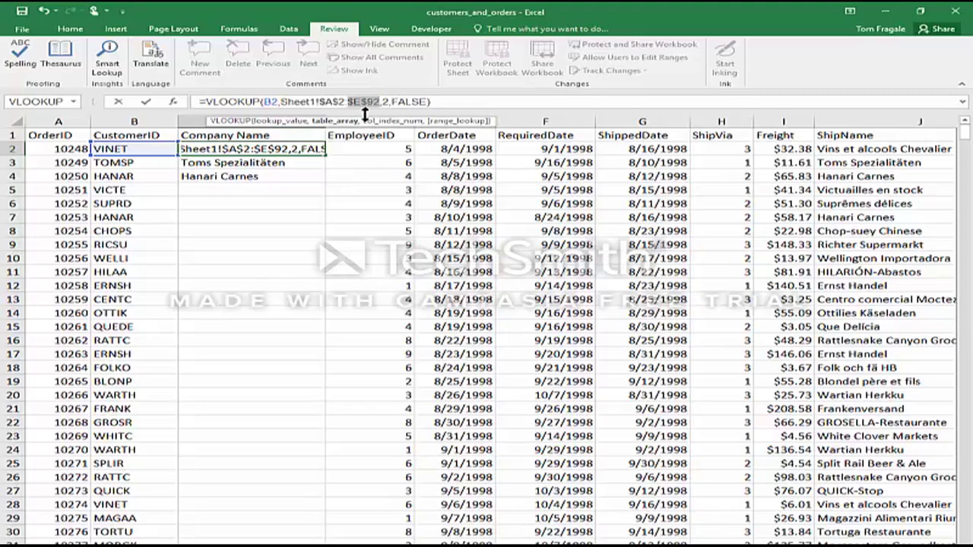
{"action": "key", "text": "Return"}
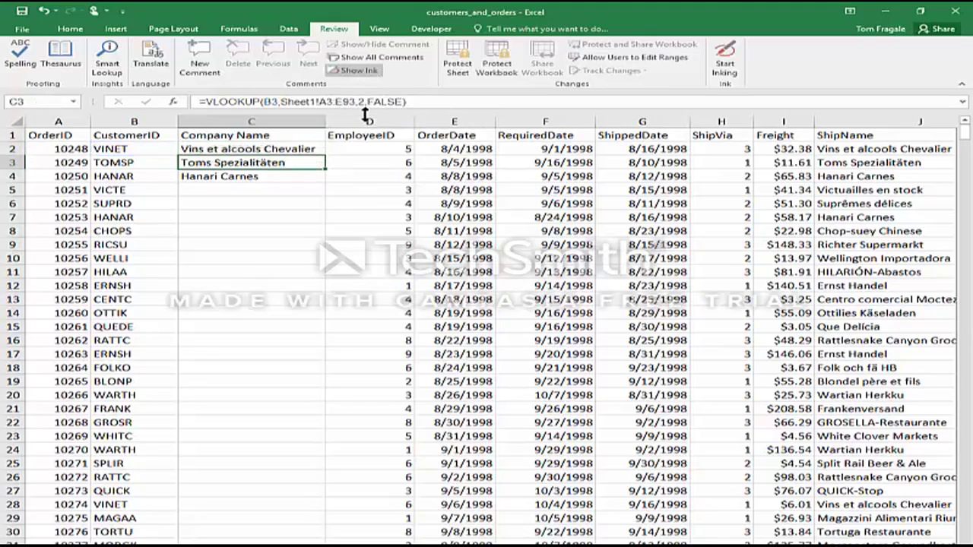
- Fill the corrected VLOOKUP formula from C2 down the whole Company Name column
{"action": "left_click", "coordinate": [258, 150]}
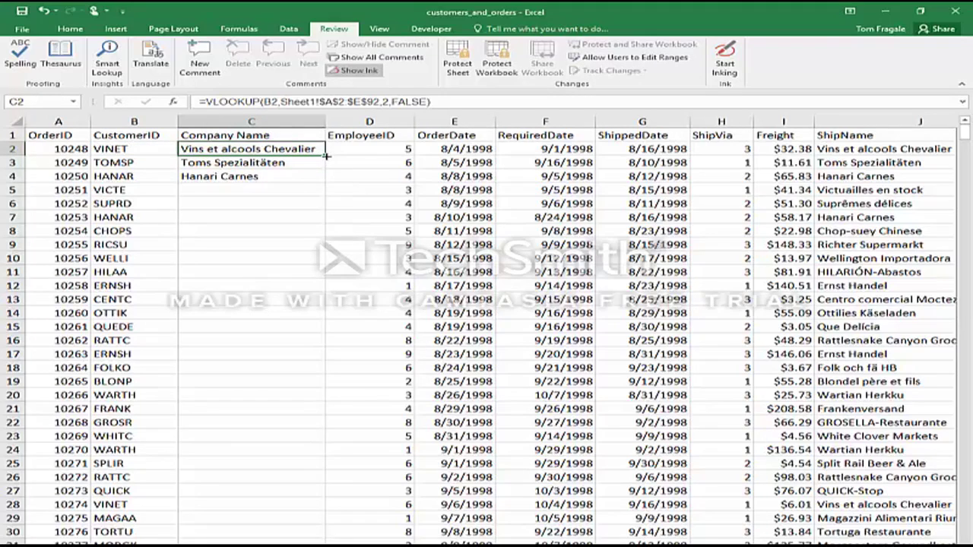
{"action": "left_click_drag", "start_coordinate": [325, 155], "coordinate": [324, 181]}
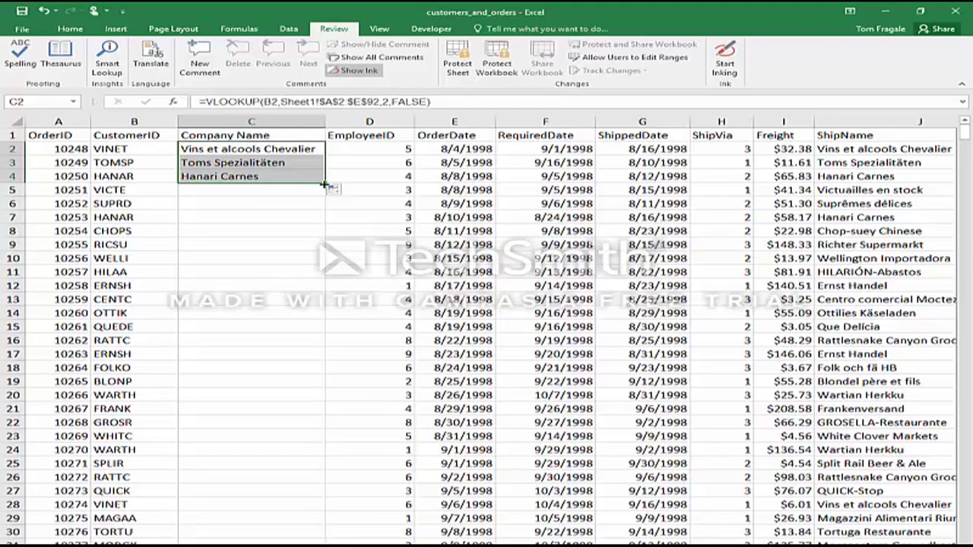
{"action": "double_click", "coordinate": [324, 184]}
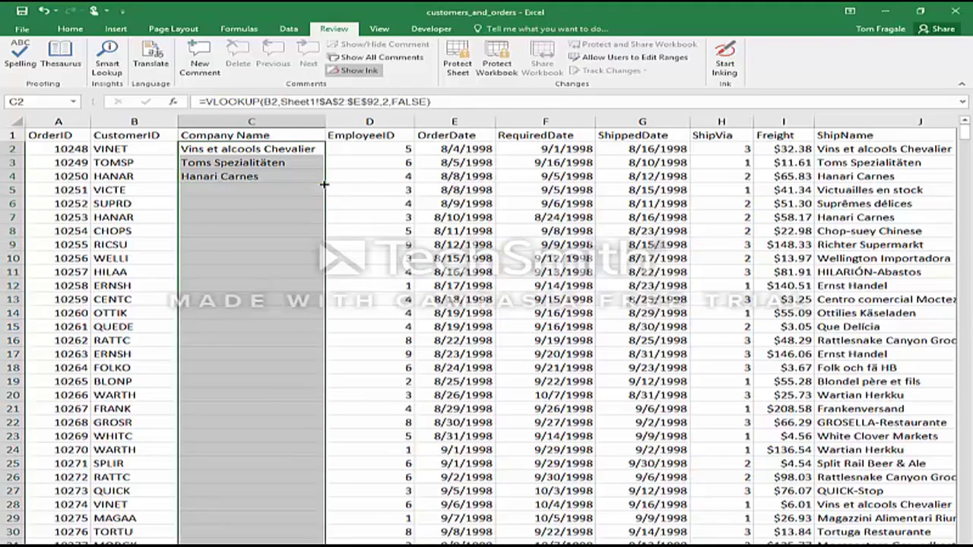
- Examine how the lookup value and table array references behave in the filled formulas of the Company Name column
{"action": "left_click", "coordinate": [242, 154]}
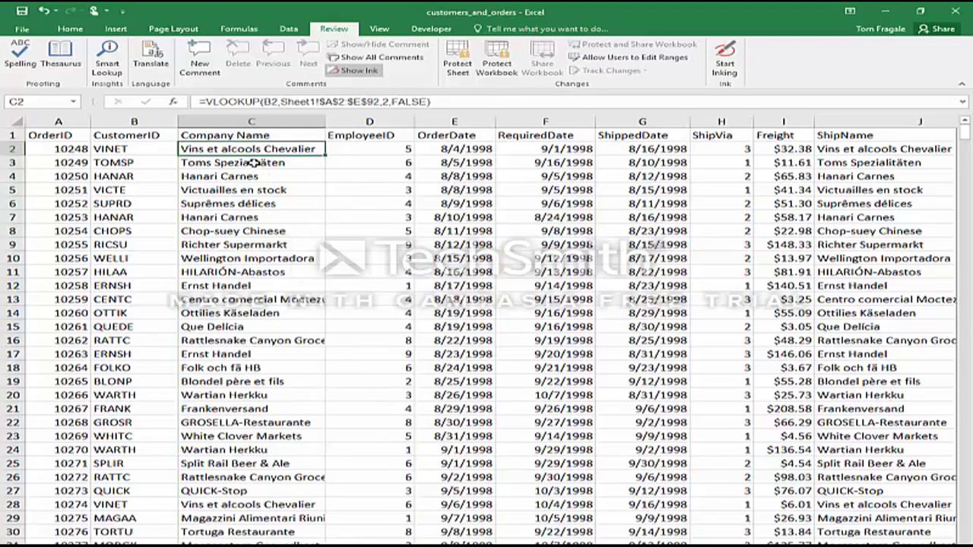
{"action": "left_click", "coordinate": [253, 162]}
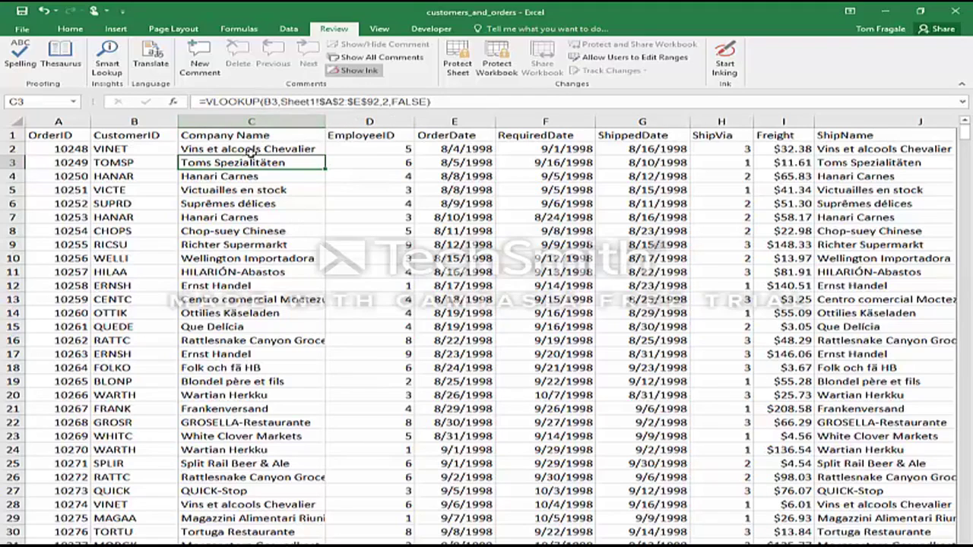
{"action": "left_click", "coordinate": [226, 178]}
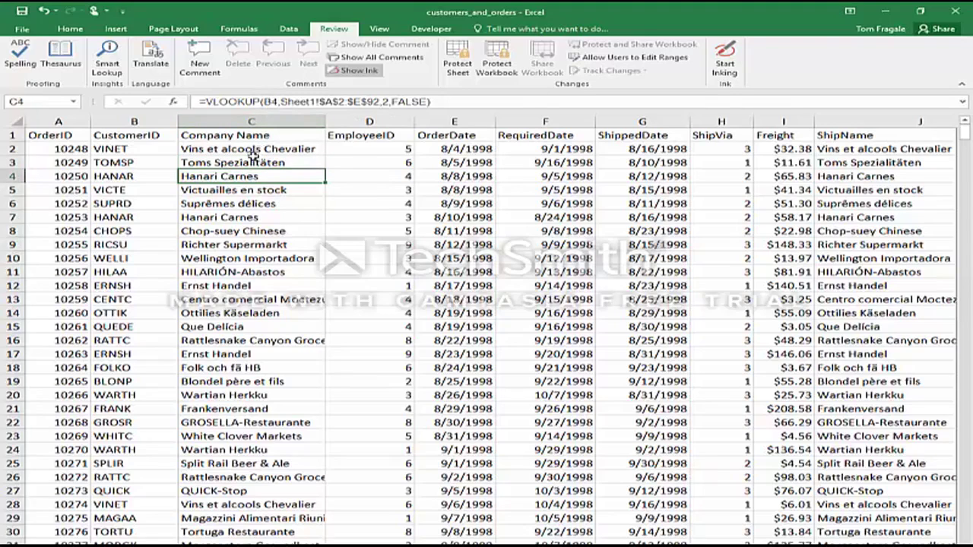
{"action": "key", "text": "Down"}
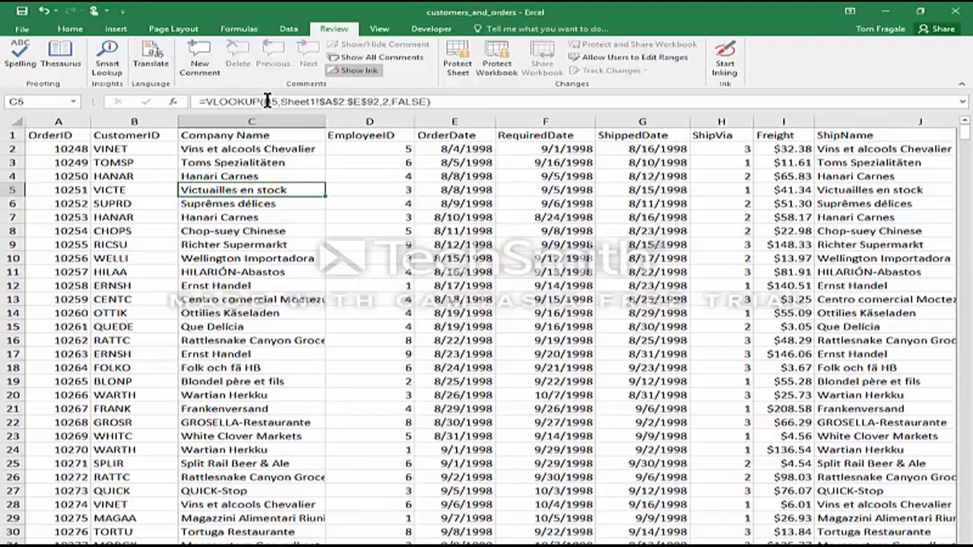
{"action": "left_click", "coordinate": [251, 207]}
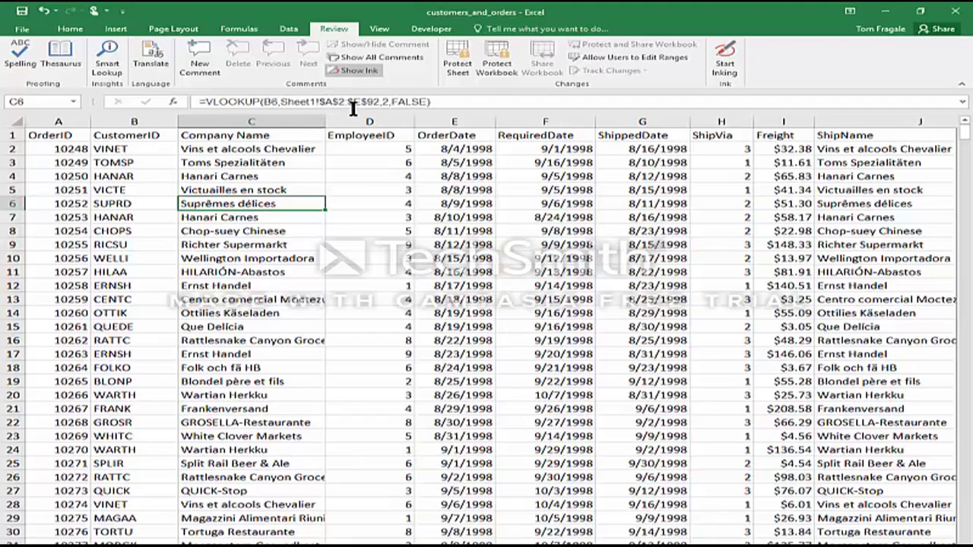
{"action": "left_click", "coordinate": [278, 241]}
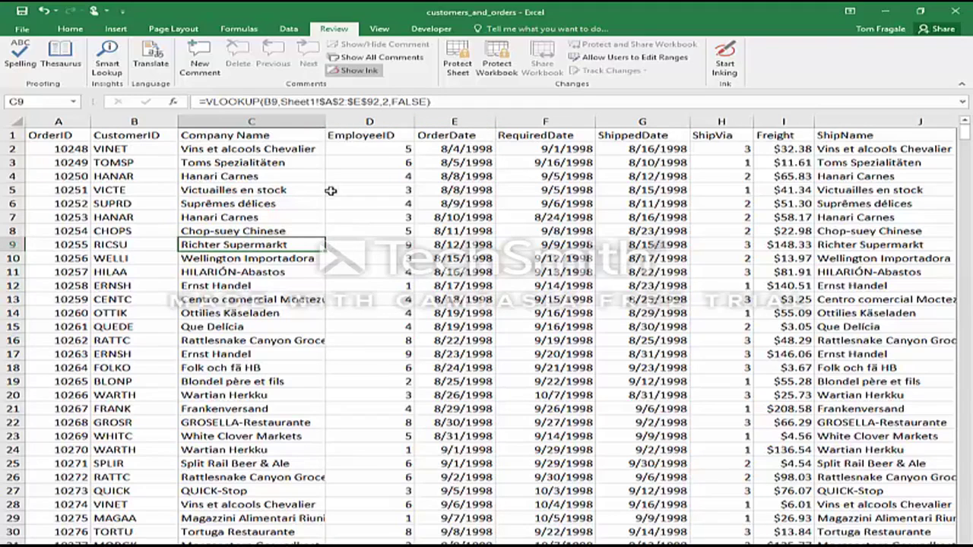
{"action": "left_click", "coordinate": [237, 148]}
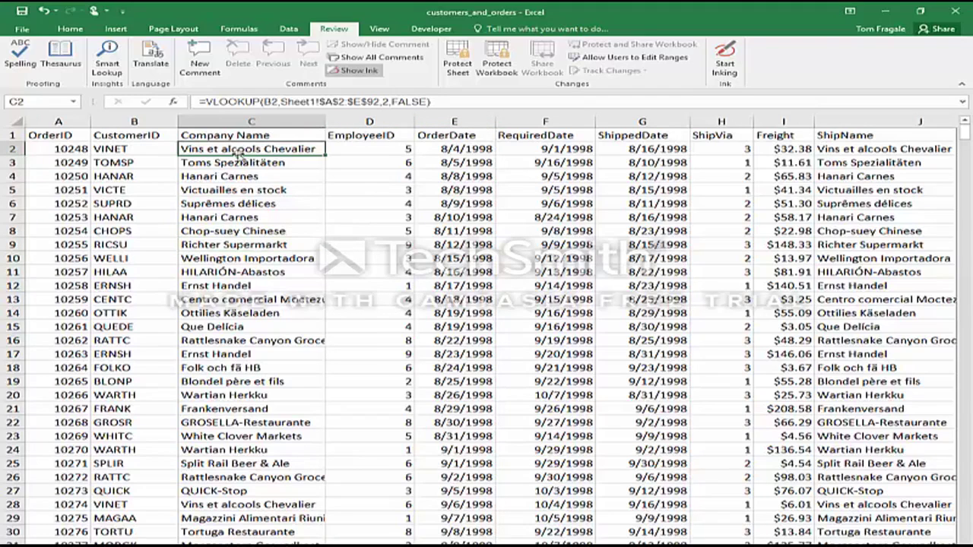
{"action": "left_click", "coordinate": [219, 164]}
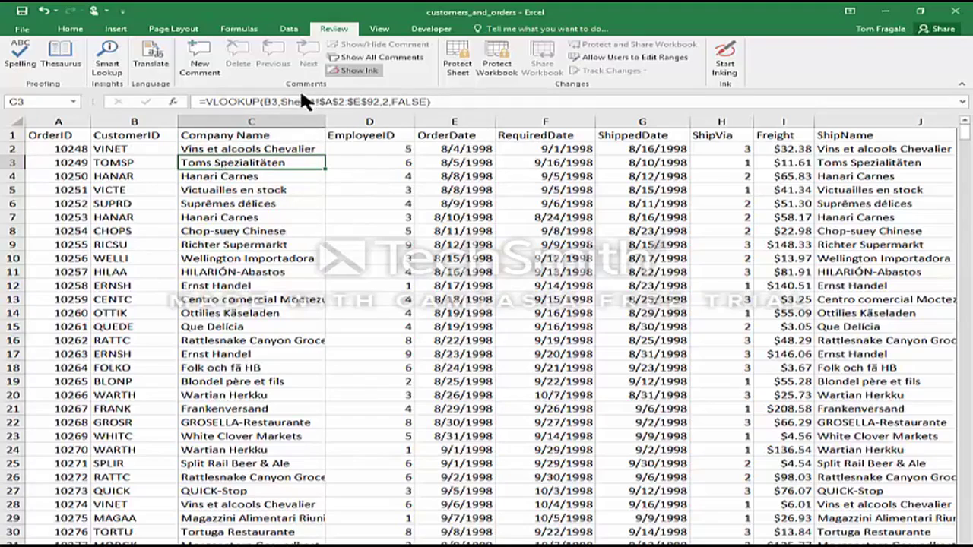
{"action": "left_click", "coordinate": [219, 176]}
{"action": "left_click", "coordinate": [220, 190]}
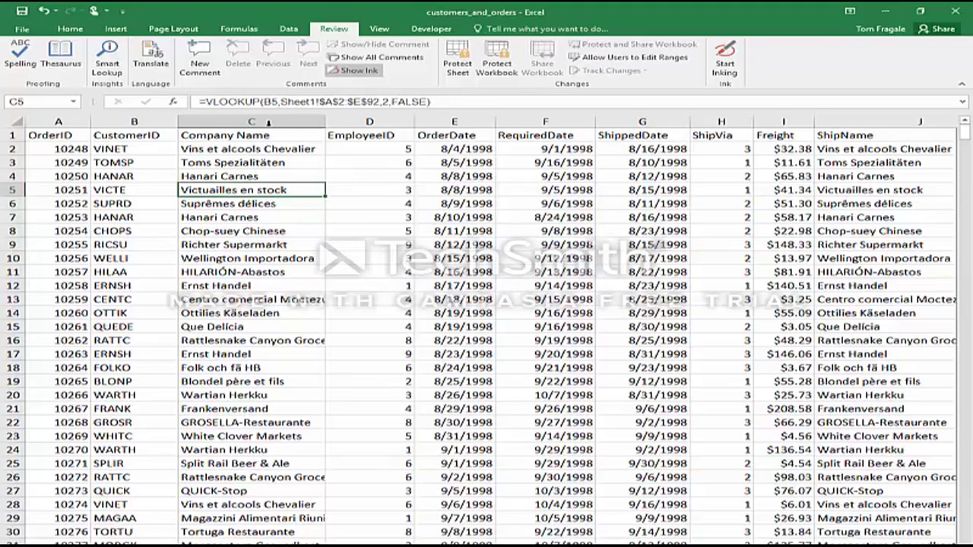
{"action": "left_click", "coordinate": [307, 150]}
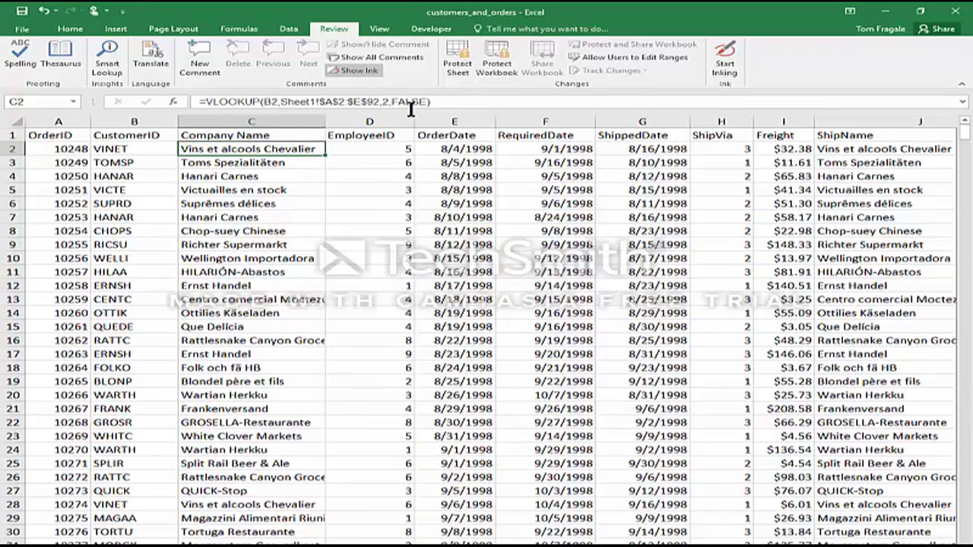
- Enter the nonexistent customer ID vvvvv in B2 and check the lookup result in C2
{"action": "left_click", "coordinate": [119, 150]}
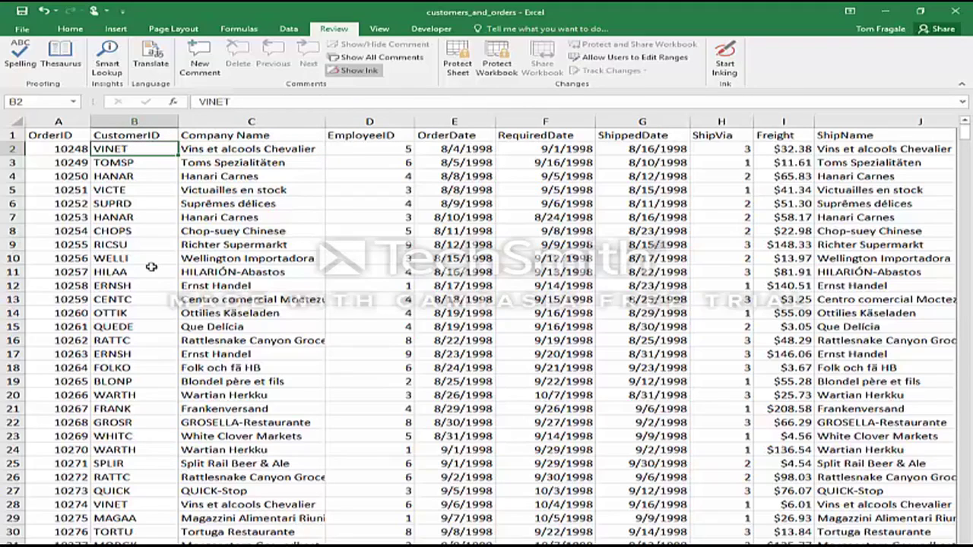
{"action": "type", "text": "vvvvv"}
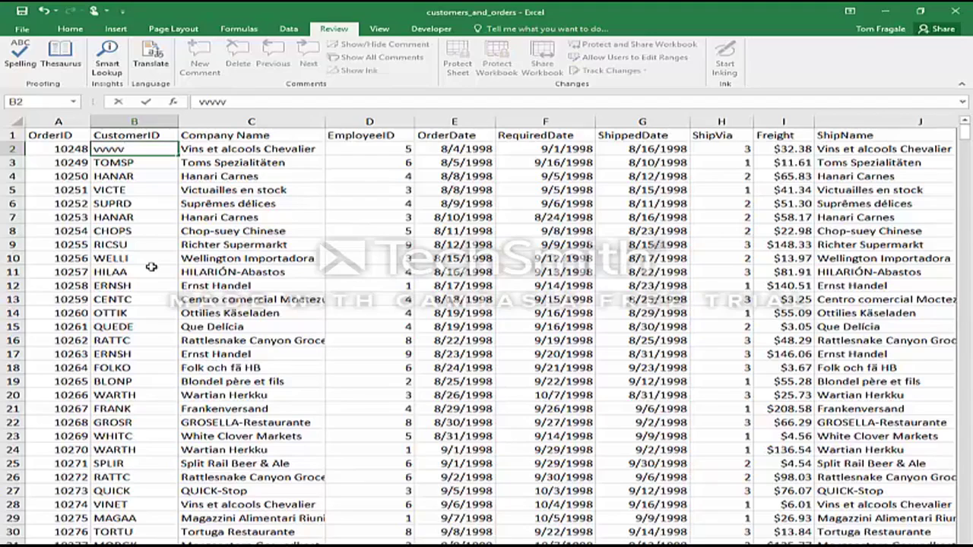
{"action": "key", "text": "Return"}
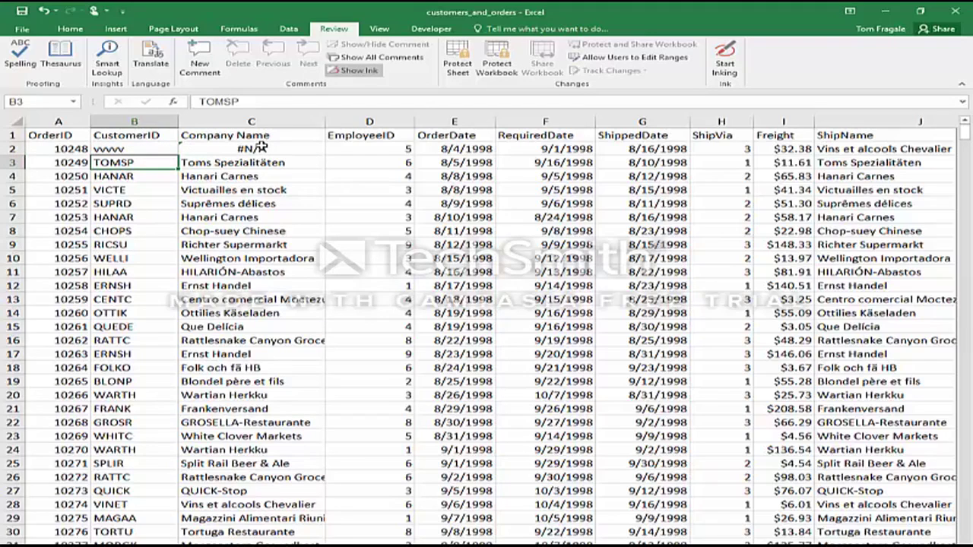
{"action": "left_click", "coordinate": [261, 148]}
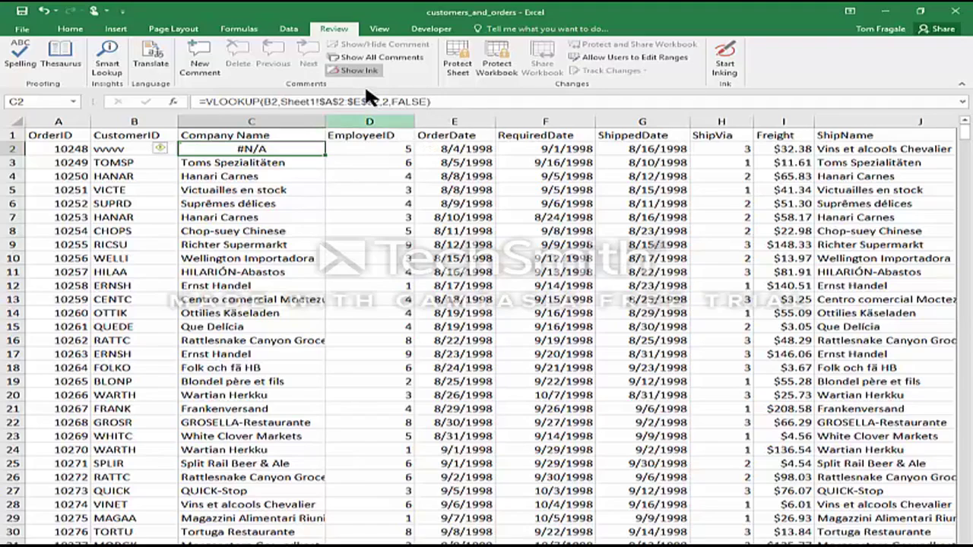
- Undo the customer ID change in B2
{"action": "left_click", "coordinate": [120, 148]}
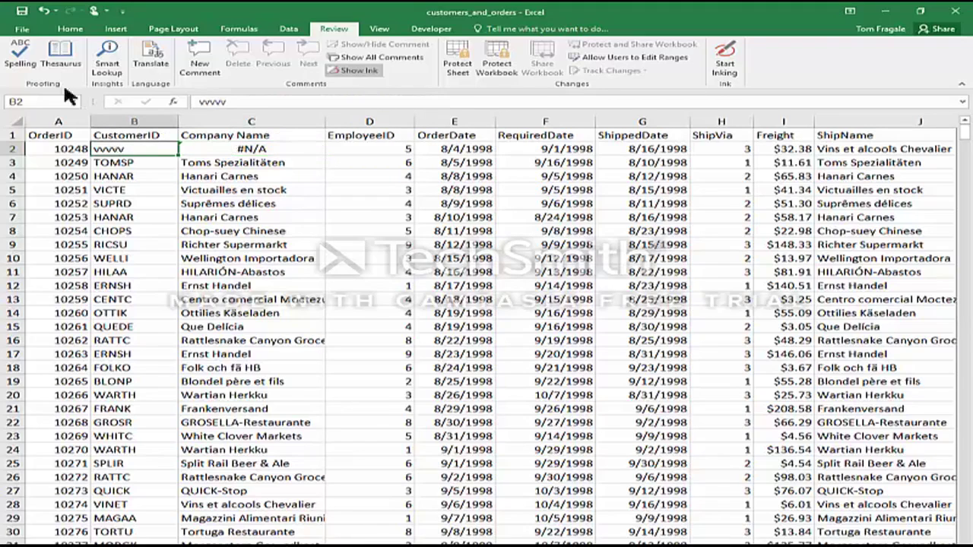
{"action": "left_click", "coordinate": [43, 12]}
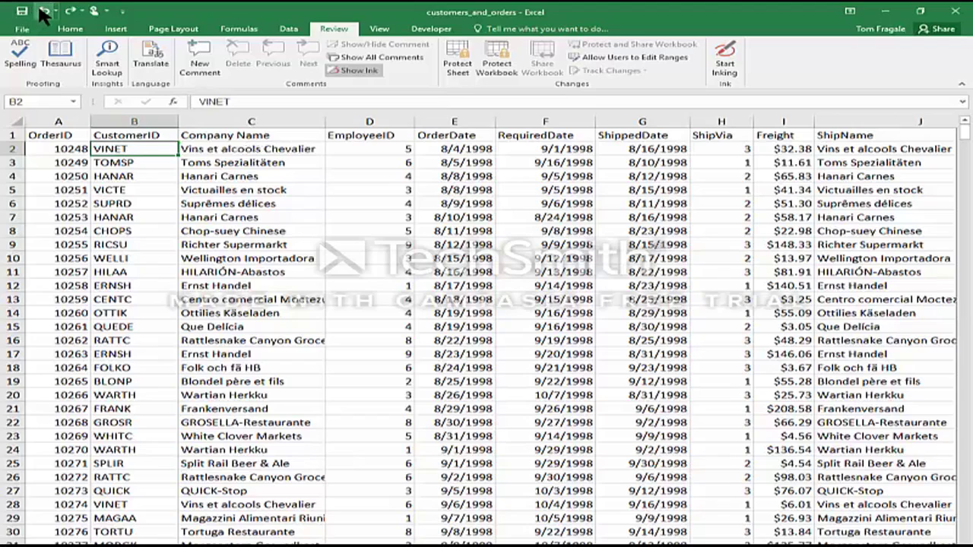
{"action": "left_click", "coordinate": [222, 188]}
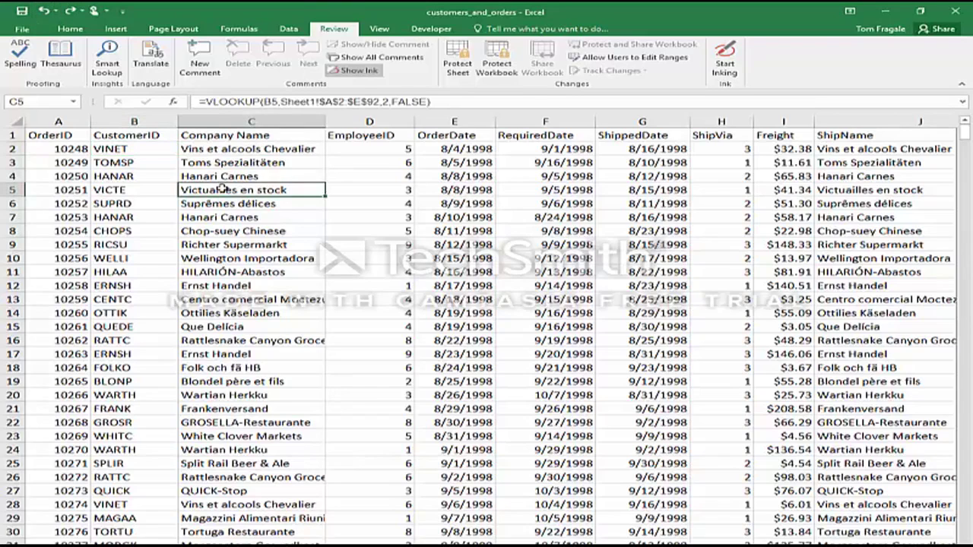
- Insert an empty column before EmployeeID and autofit the width of the Company Name column
{"action": "left_click", "coordinate": [367, 121]}
{"action": "right_click", "coordinate": [367, 119]}
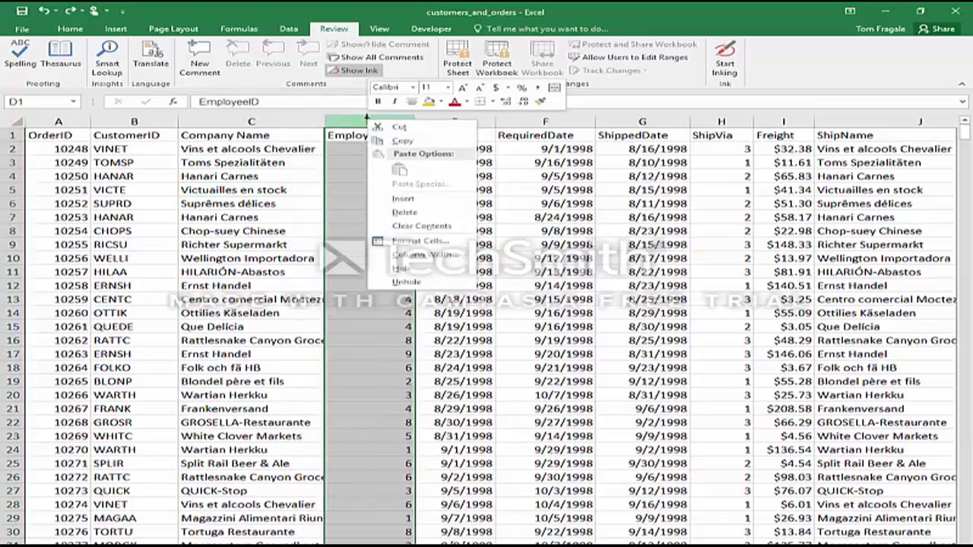
{"action": "left_click", "coordinate": [393, 191]}
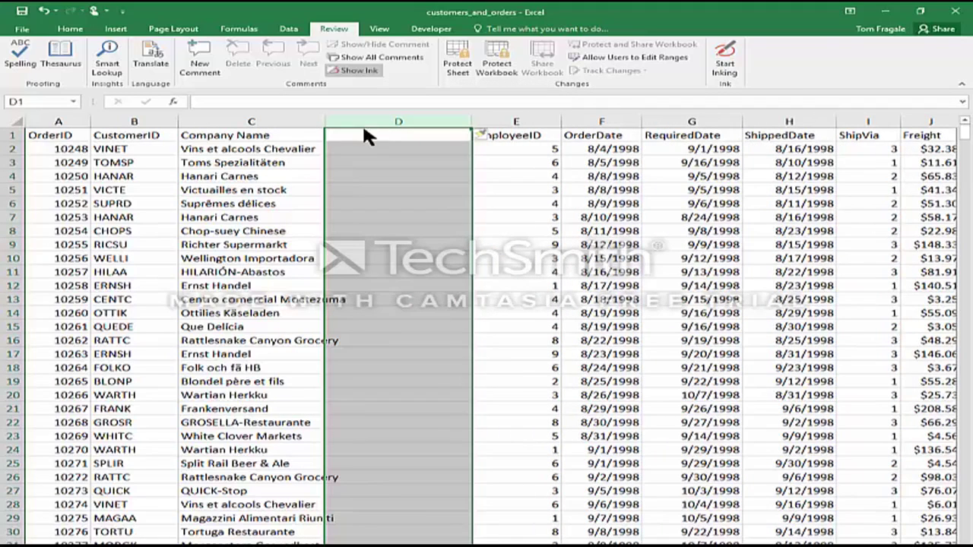
{"action": "double_click", "coordinate": [325, 120]}
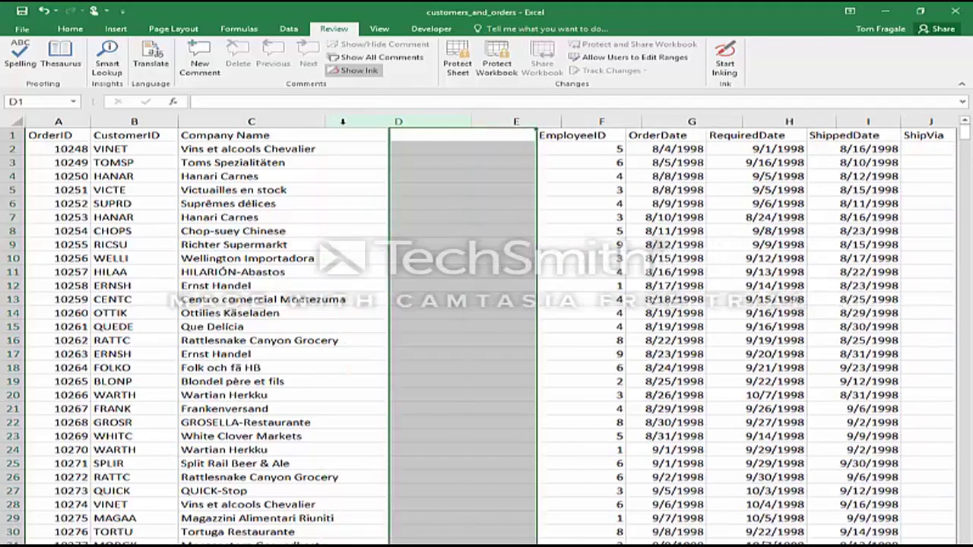
- Enter the heading Contact Name in D1 of the new column
{"action": "left_click", "coordinate": [436, 137]}
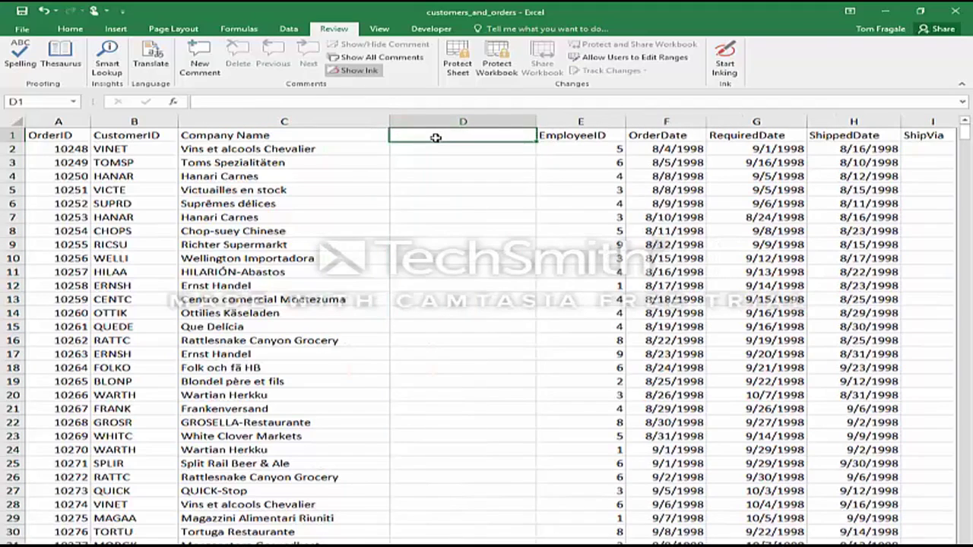
{"action": "type", "text": "Contact Namr"}
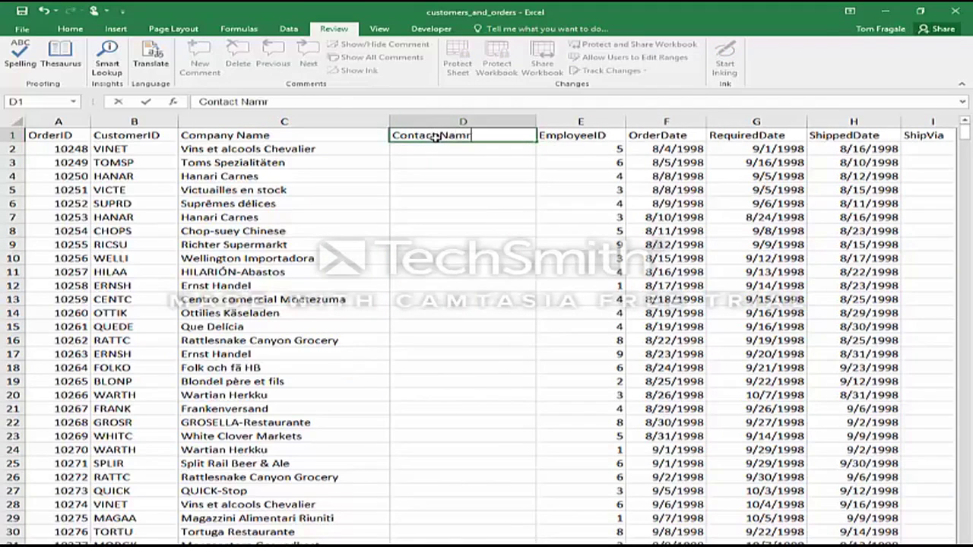
{"action": "key", "text": "Return"}
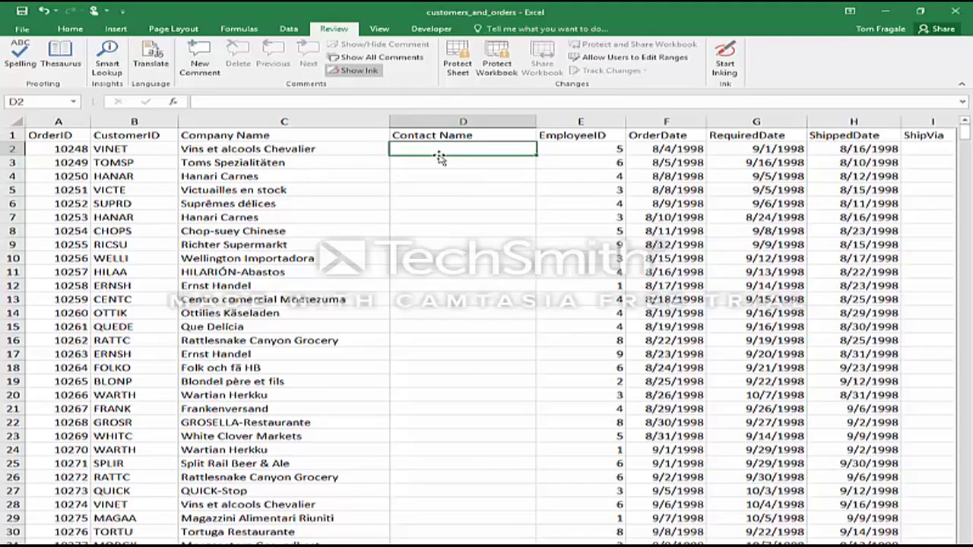
- Insert the VLOOKUP function in D2 with the customer ID in B2 as the lookup value
{"action": "type", "text": "="}
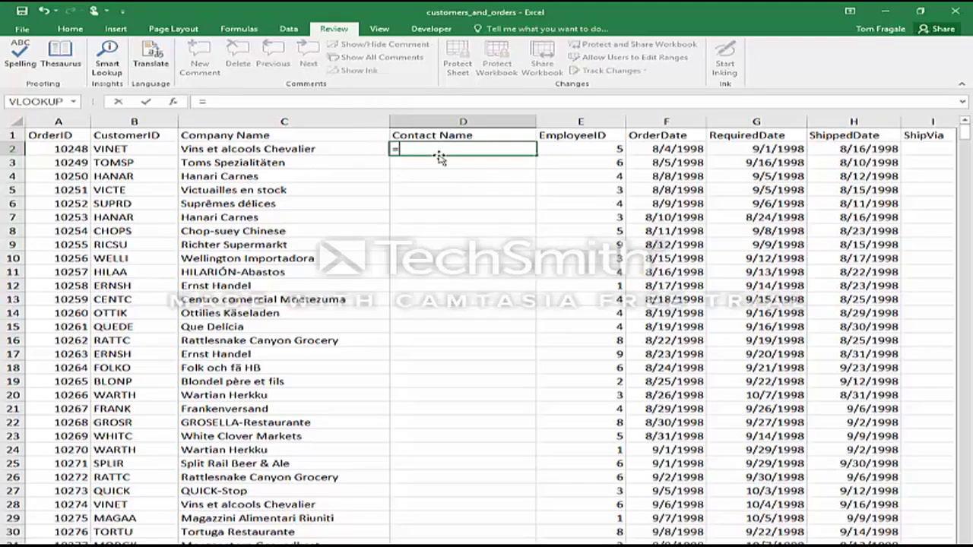
{"action": "left_click", "coordinate": [174, 102]}
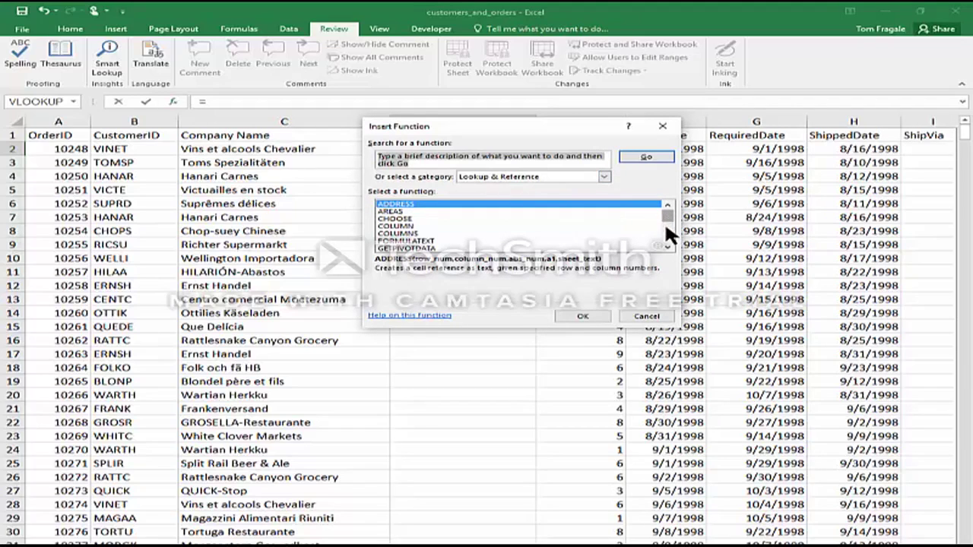
{"action": "left_click_drag", "start_coordinate": [664, 221], "coordinate": [666, 246]}
{"action": "left_click", "coordinate": [395, 249]}
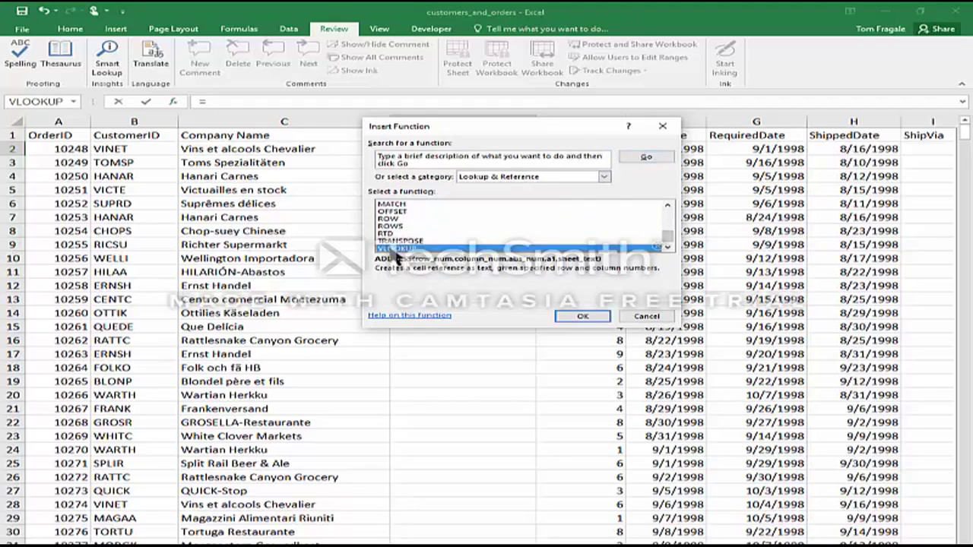
{"action": "left_click", "coordinate": [578, 316]}
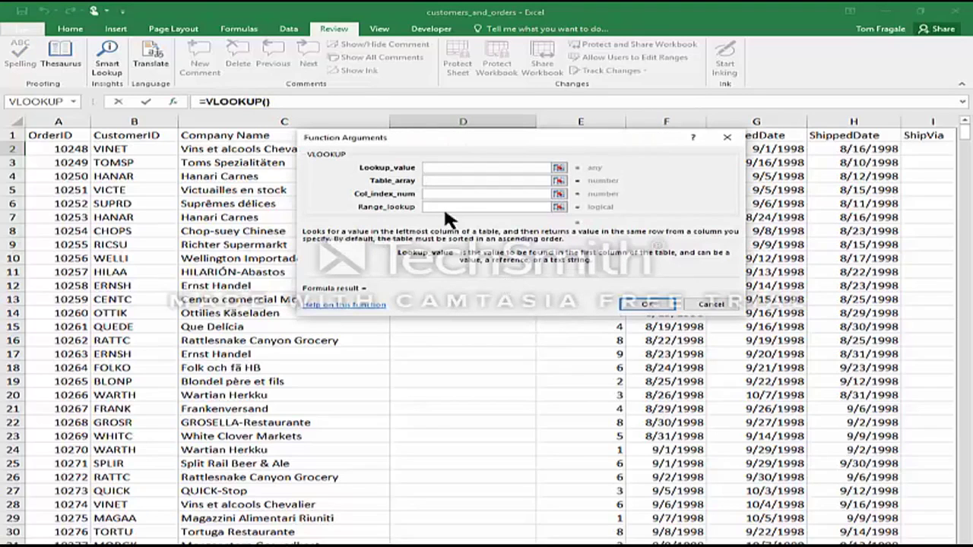
{"action": "left_click", "coordinate": [119, 149]}
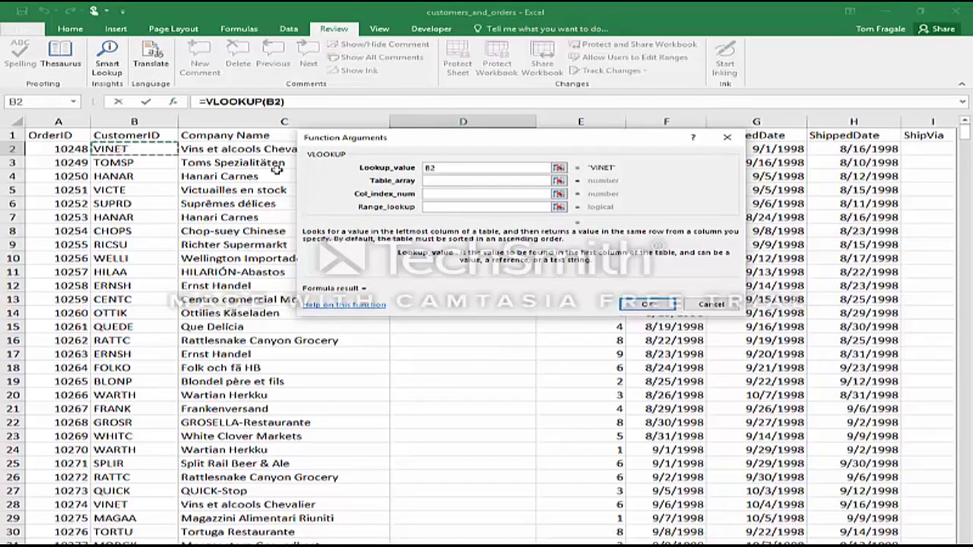
- Set the VLOOKUP's table array to the customer list as the absolute range Sheet1!$A$2:$E$92
{"action": "left_click", "coordinate": [437, 181]}
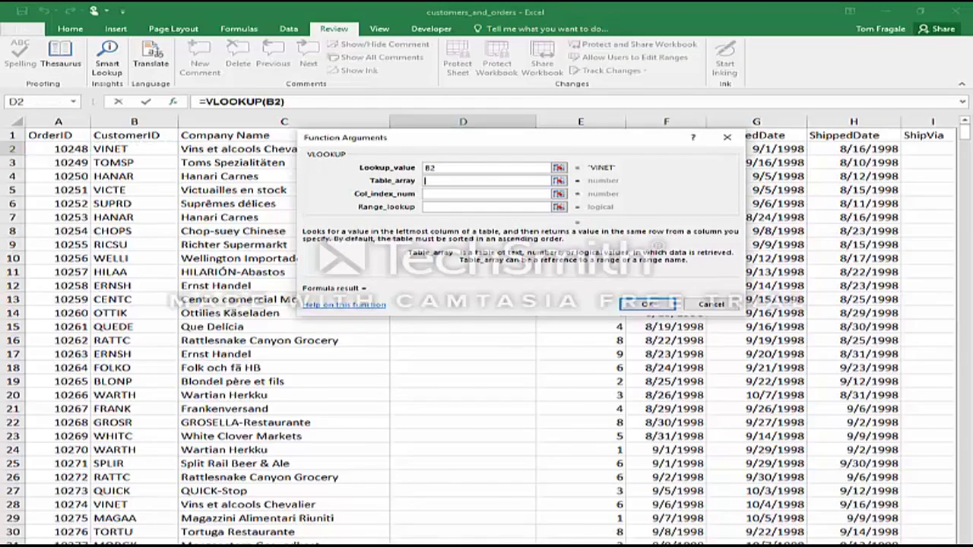
{"action": "key", "text": "ctrl+Page_Up"}
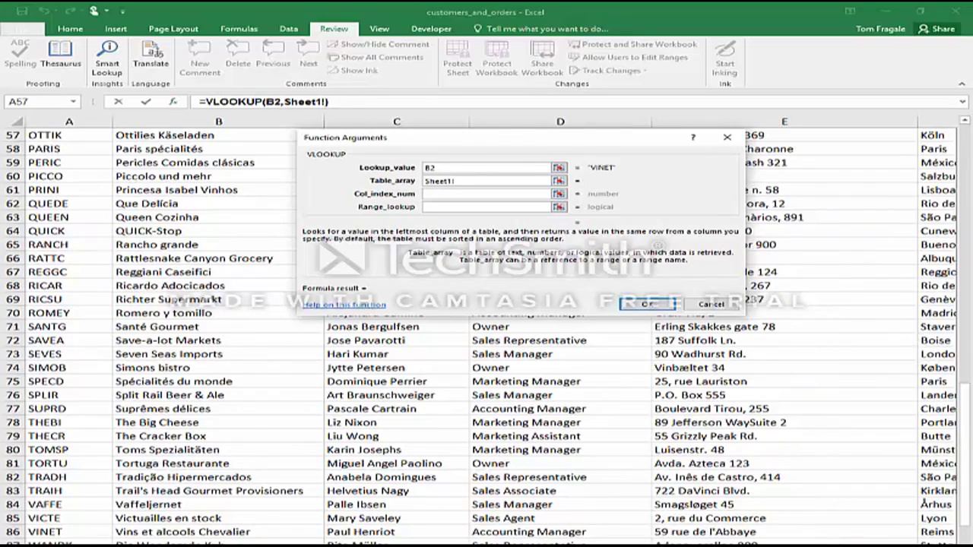
{"action": "left_click_drag", "start_coordinate": [964, 397], "coordinate": [965, 144]}
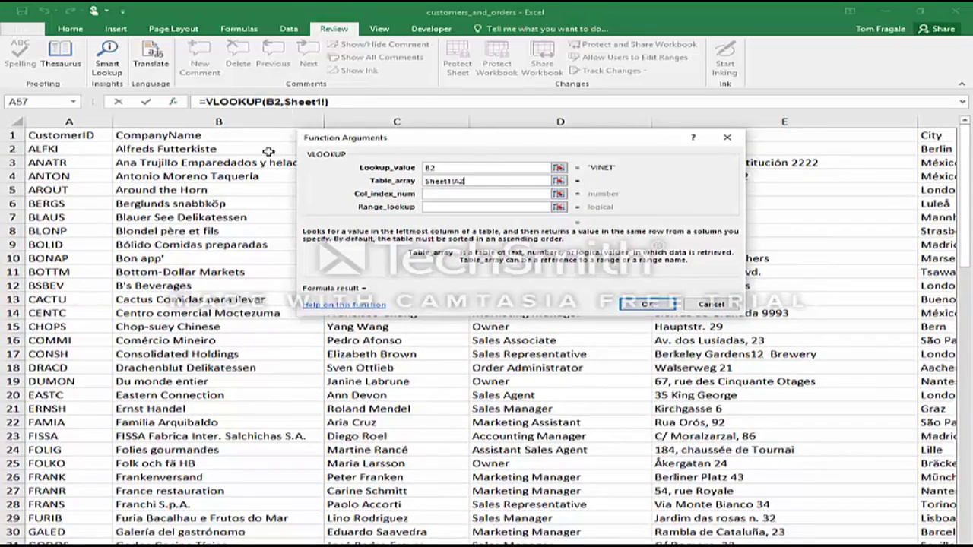
{"action": "left_click_drag", "start_coordinate": [75, 155], "coordinate": [364, 112]}
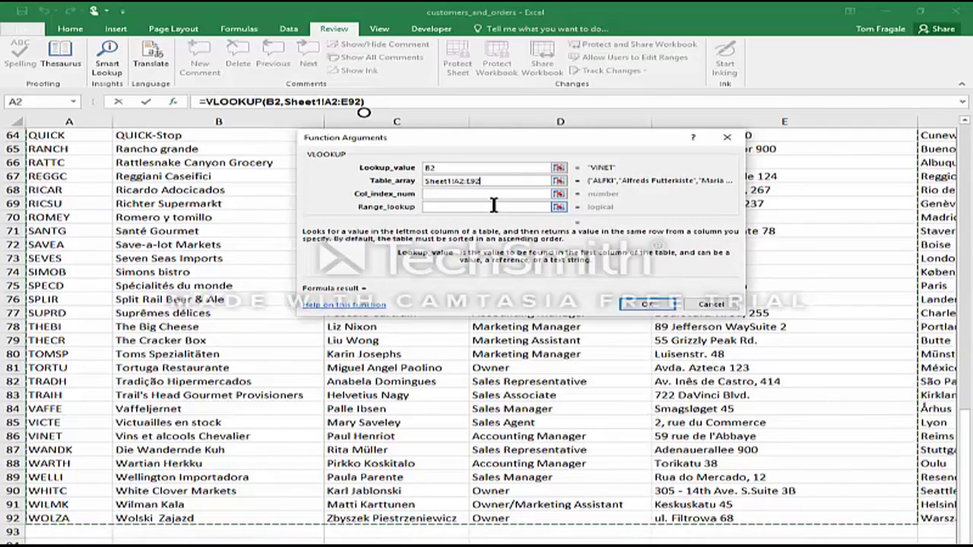
{"action": "key", "text": "F4"}
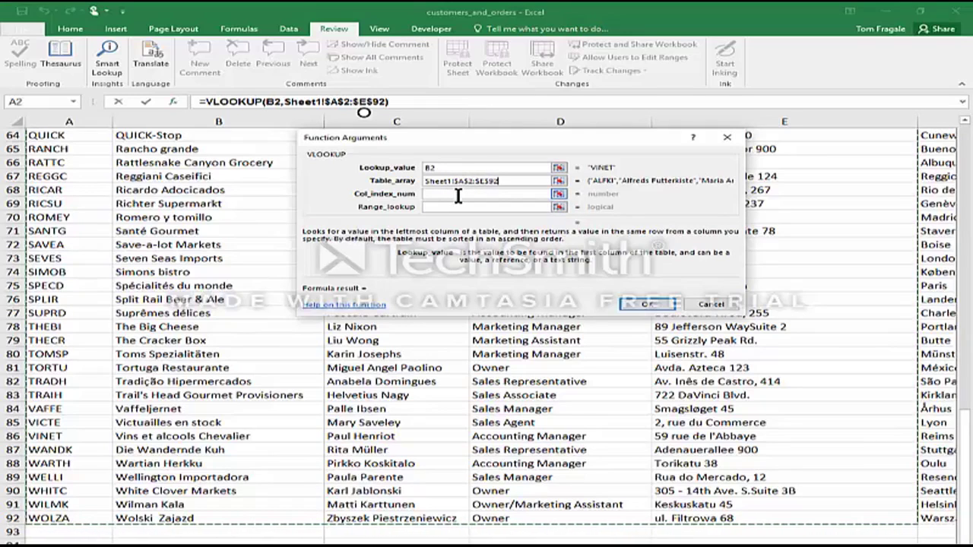
- Set the VLOOKUP's column index number to 3 to return the contact name from the customer list
{"action": "left_click", "coordinate": [458, 195]}
{"action": "left_click_drag", "start_coordinate": [451, 139], "coordinate": [440, 217]}
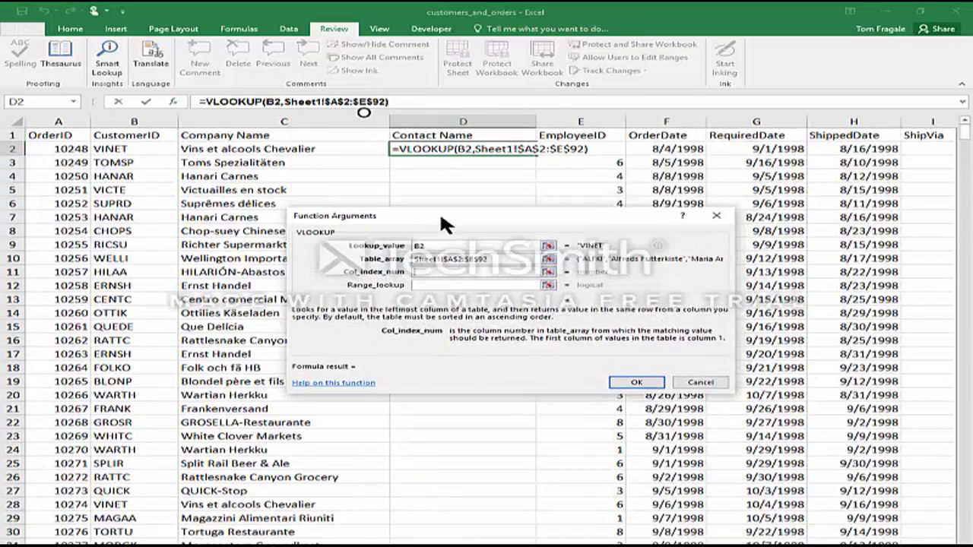
{"action": "left_click", "coordinate": [446, 259]}
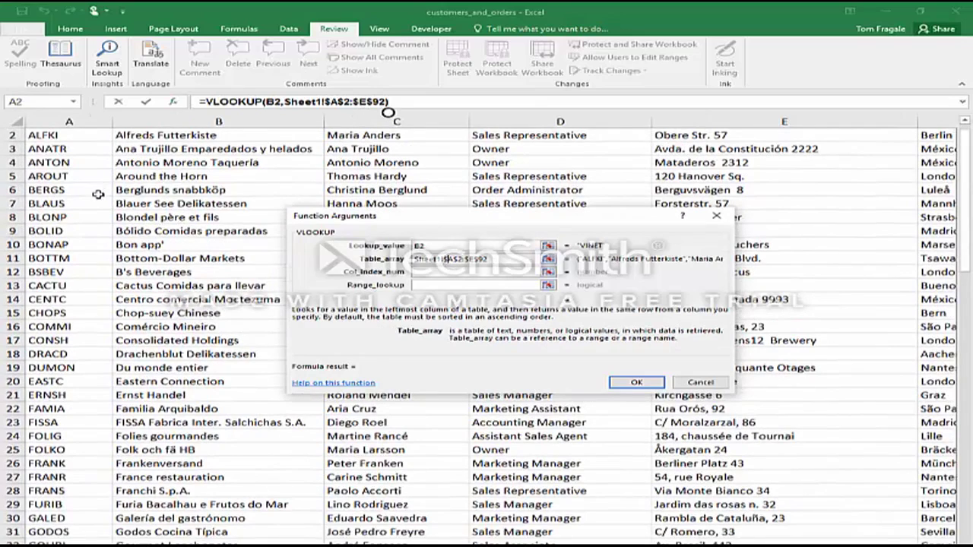
{"action": "left_click", "coordinate": [426, 272]}
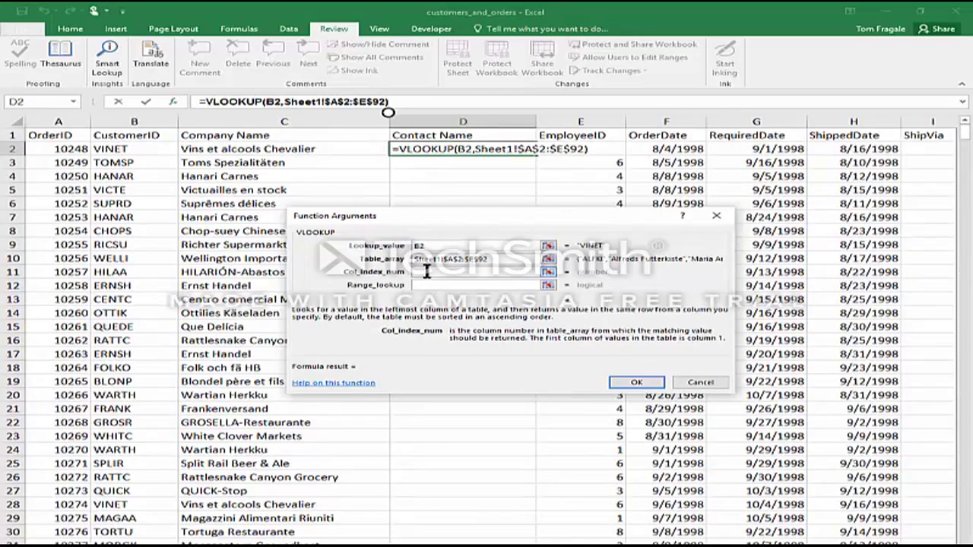
{"action": "type", "text": "3"}
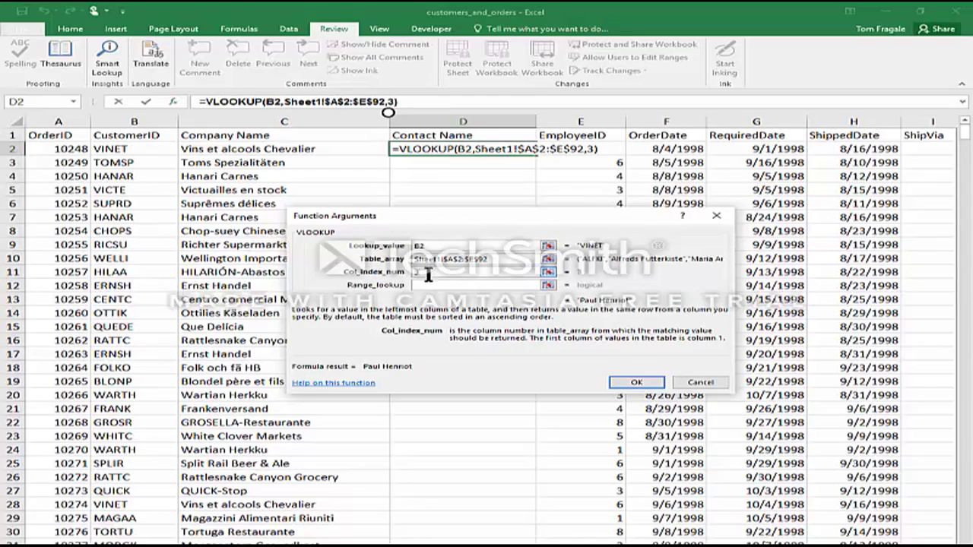
- Complete the D2 formula with range lookup false and fill it down the whole Contact Name column
{"action": "left_click", "coordinate": [425, 285]}
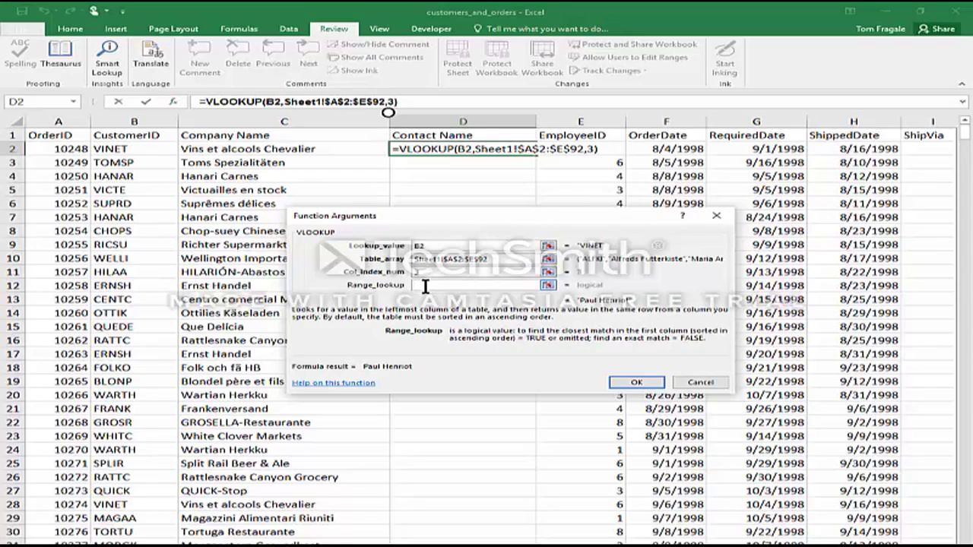
{"action": "type", "text": "falsre"}
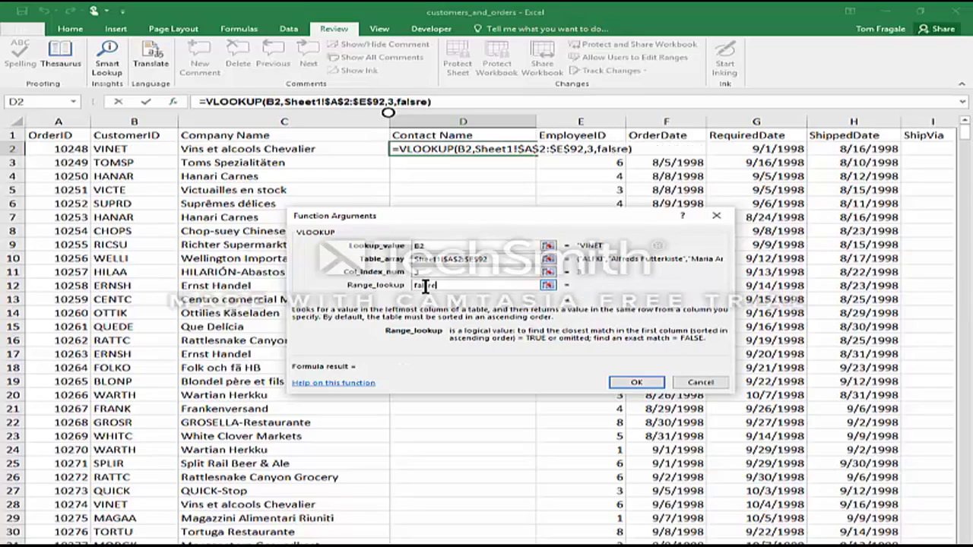
{"action": "key", "text": "BackSpace"}
{"action": "key", "text": "BackSpace"}
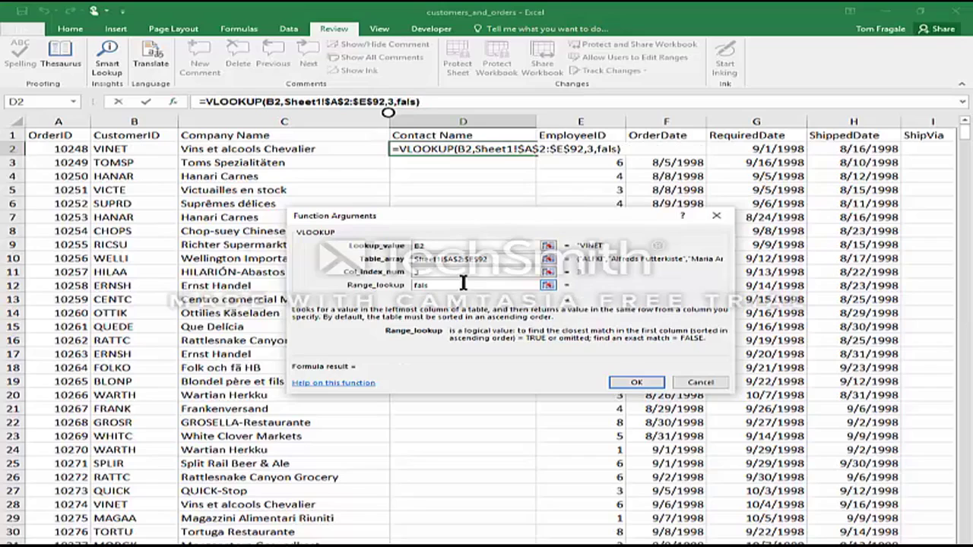
{"action": "type", "text": "e"}
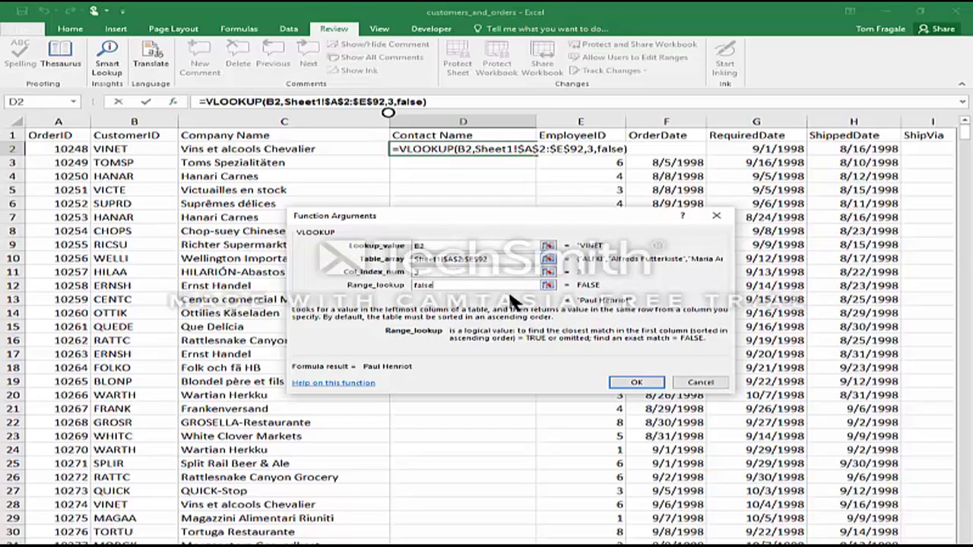
{"action": "left_click", "coordinate": [628, 382]}
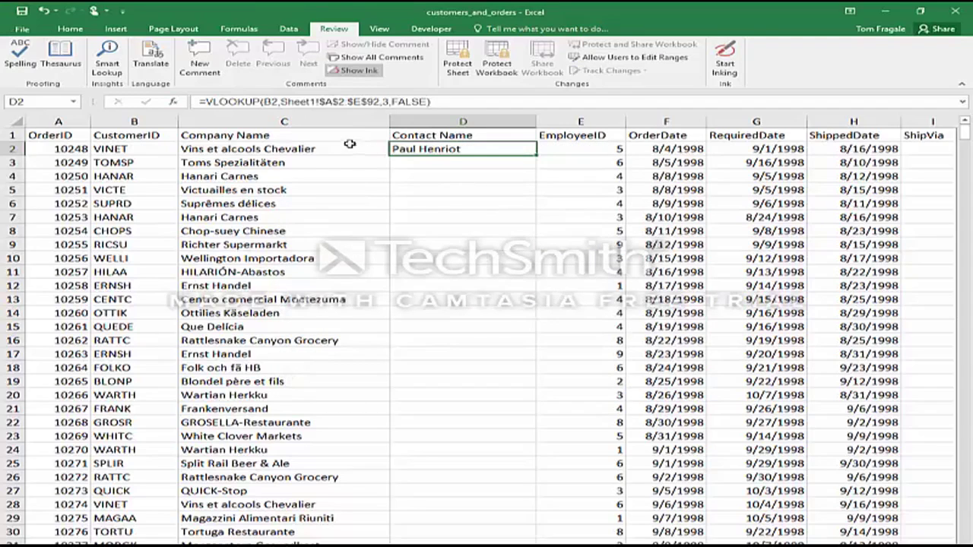
{"action": "double_click", "coordinate": [536, 155]}
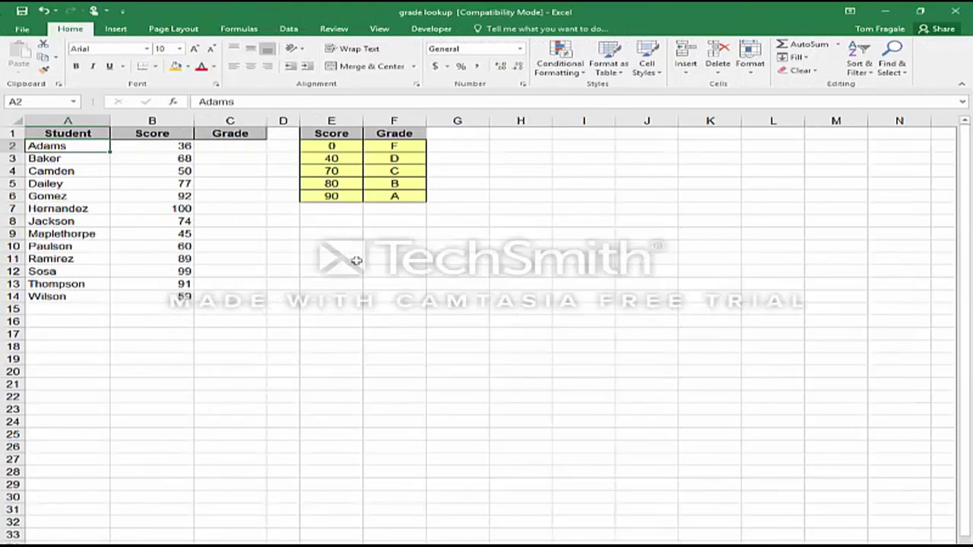
- Insert the VLOOKUP function in C2 with the student's score in B2 as the lookup value
{"action": "left_click", "coordinate": [182, 146]}
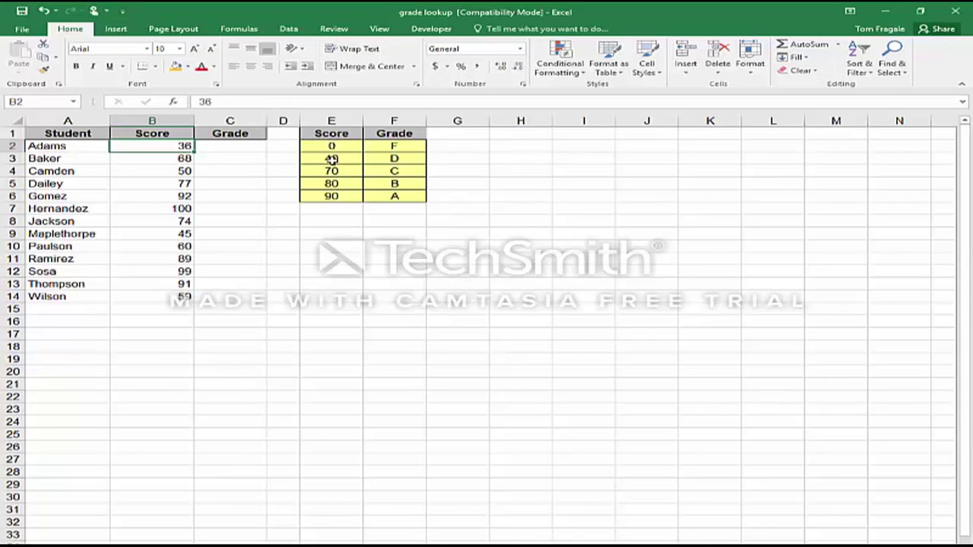
{"action": "left_click", "coordinate": [227, 145]}
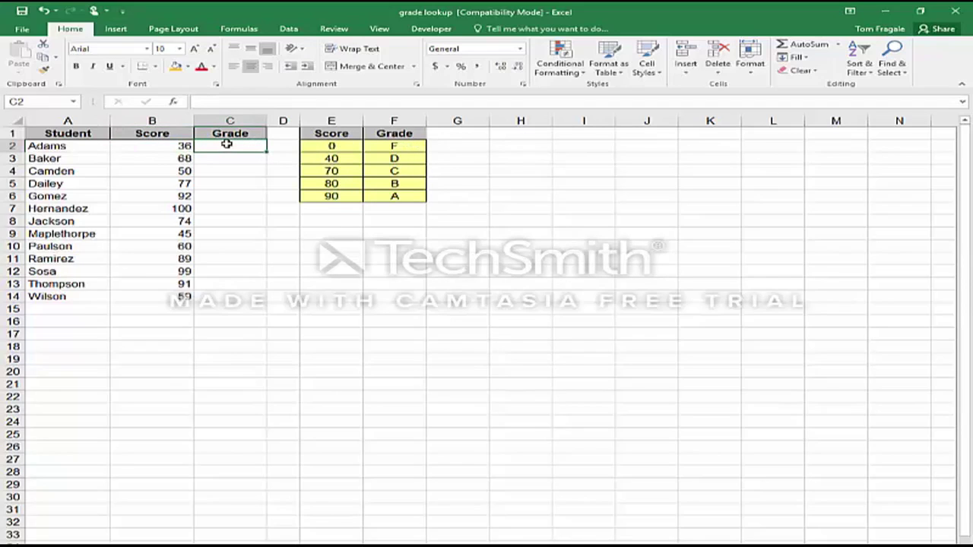
{"action": "type", "text": "="}
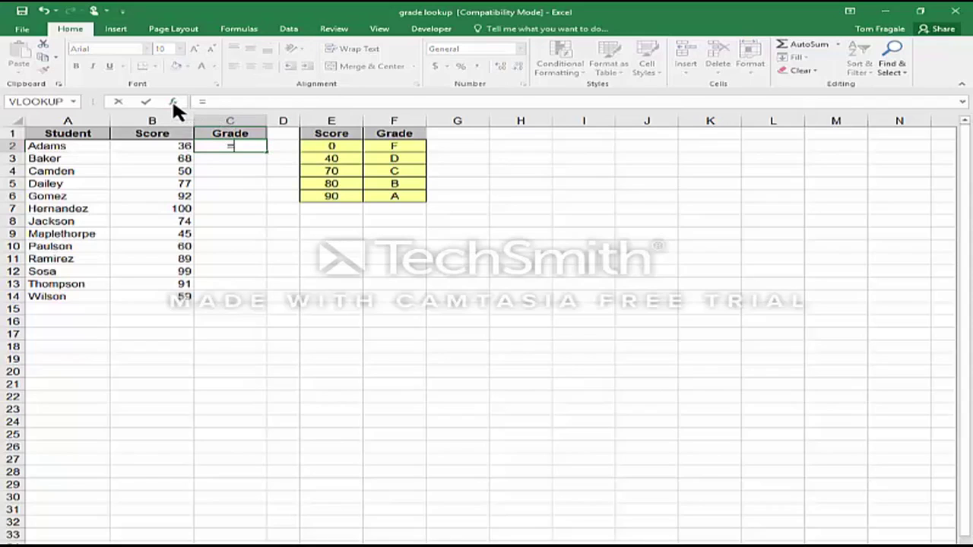
{"action": "left_click", "coordinate": [173, 102]}
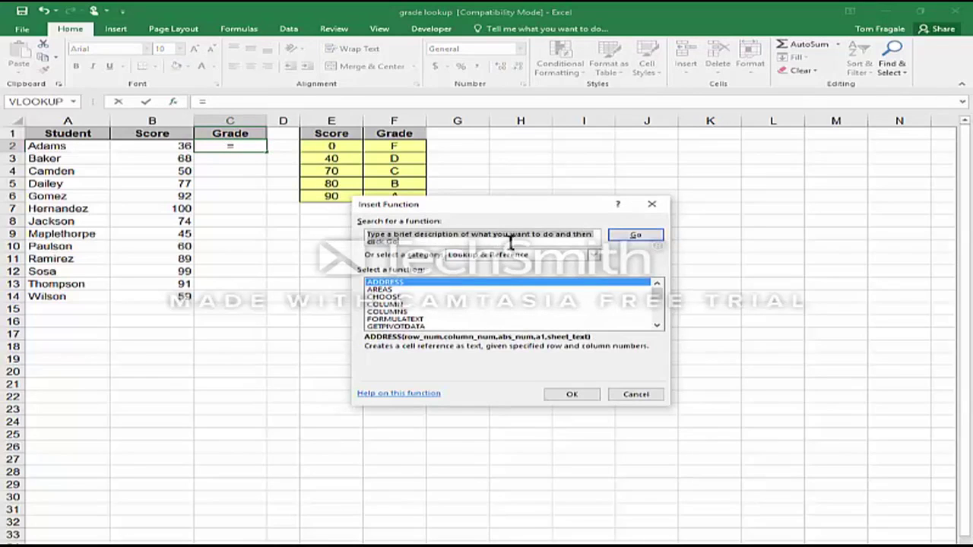
{"action": "left_click", "coordinate": [594, 255]}
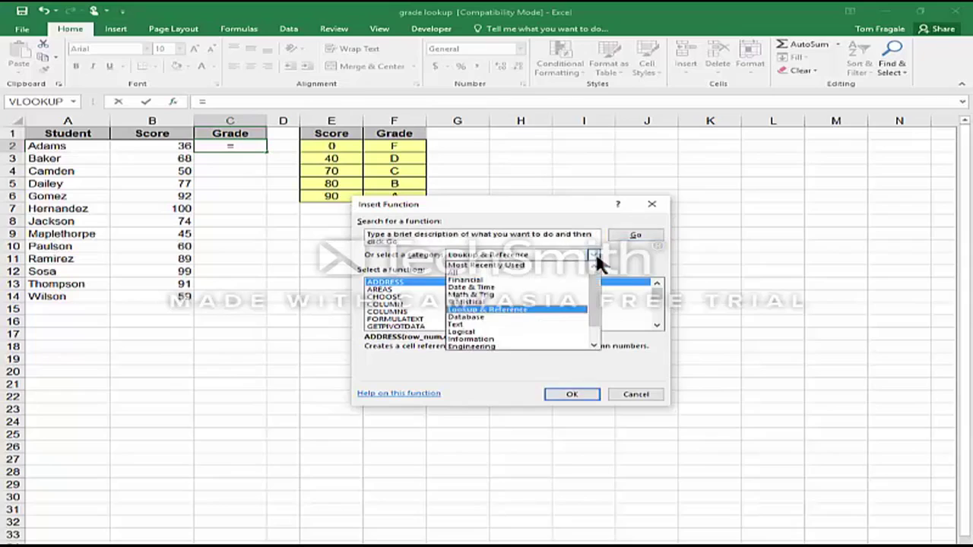
{"action": "left_click", "coordinate": [469, 266]}
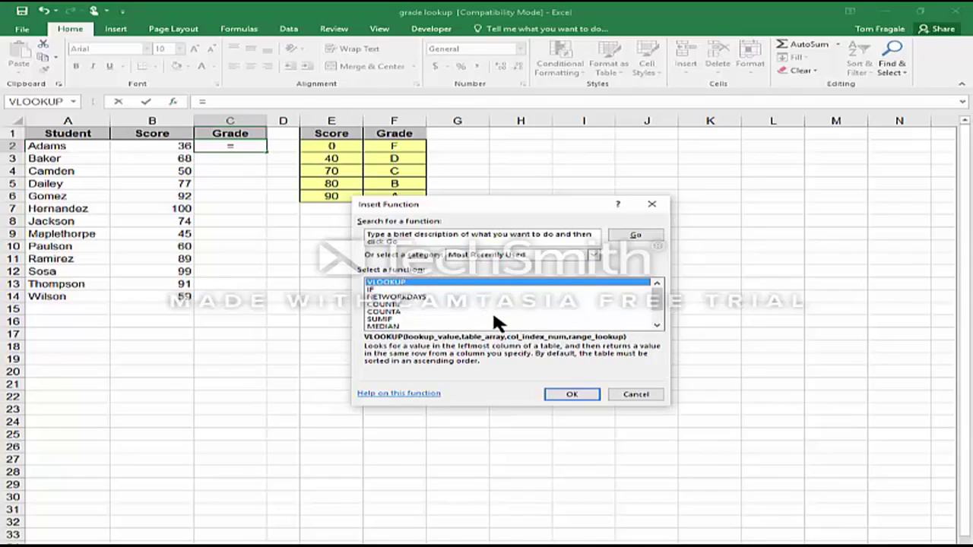
{"action": "left_click", "coordinate": [576, 394]}
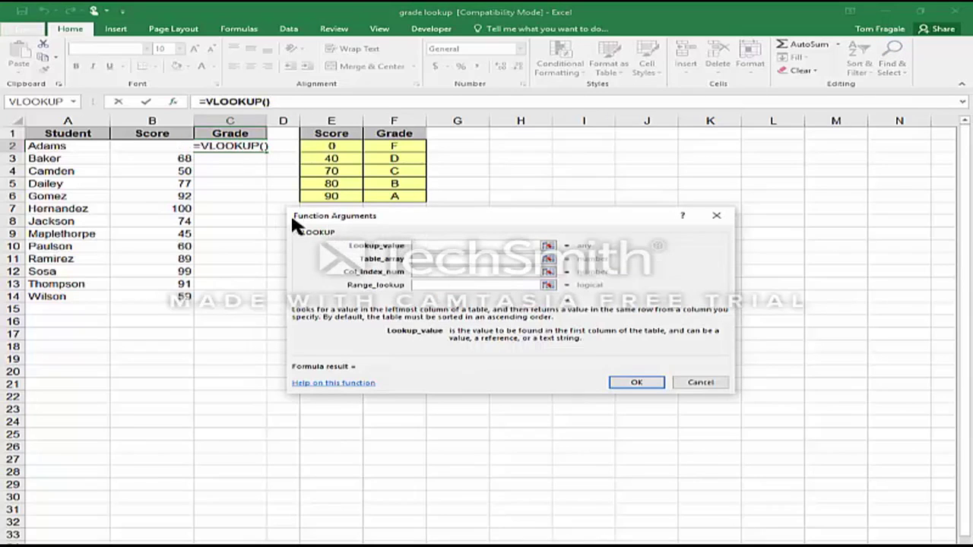
{"action": "left_click", "coordinate": [153, 142]}
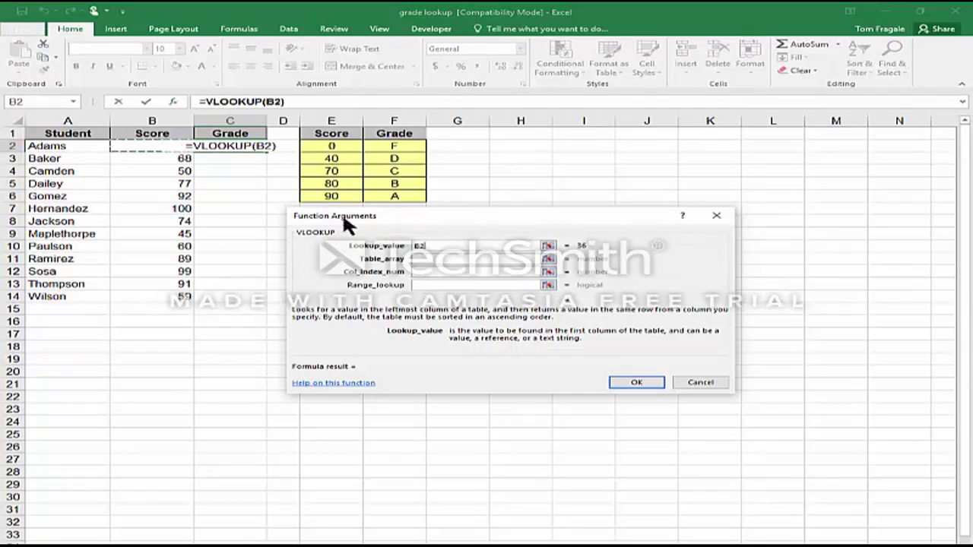
- Set the VLOOKUP's table array to the score and grade table as the absolute range $E$2:$F$6
{"action": "left_click", "coordinate": [429, 261]}
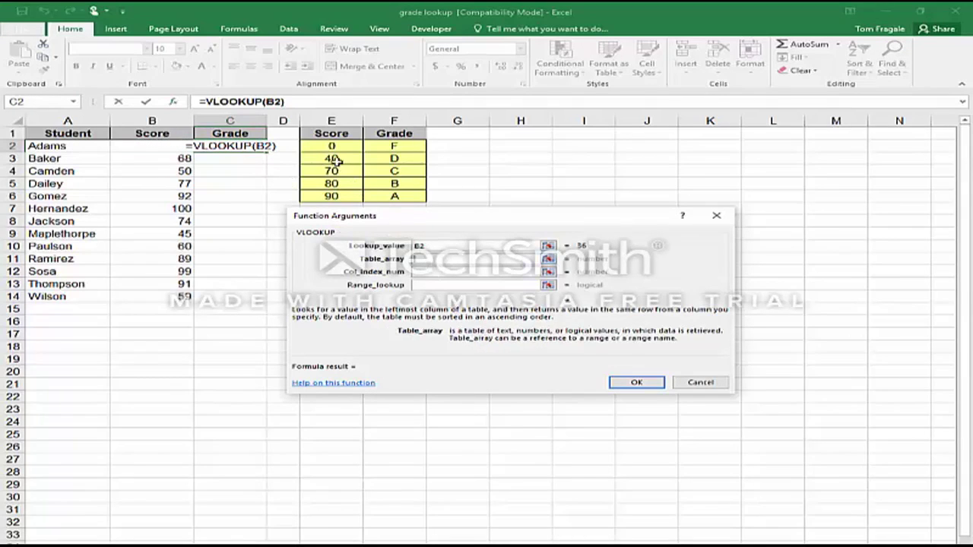
{"action": "left_click_drag", "start_coordinate": [333, 146], "coordinate": [393, 199]}
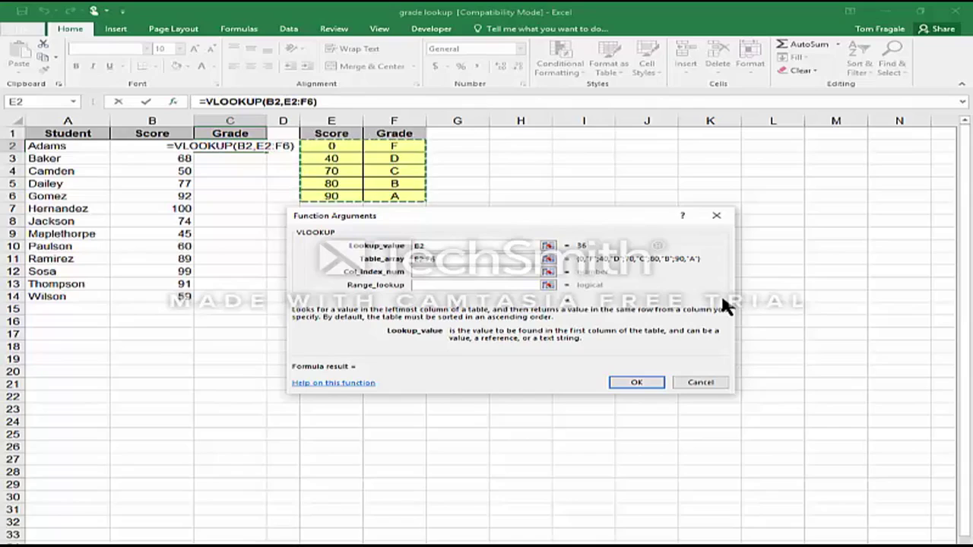
{"action": "key", "text": "F4"}
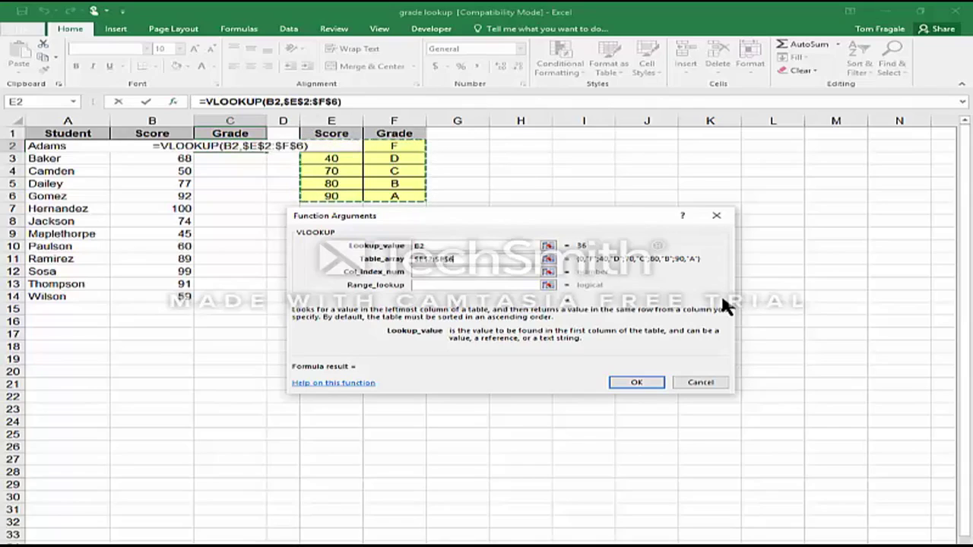
- Set the VLOOKUP's column index number to 2 to return the grade from the score table
{"action": "left_click", "coordinate": [437, 272]}
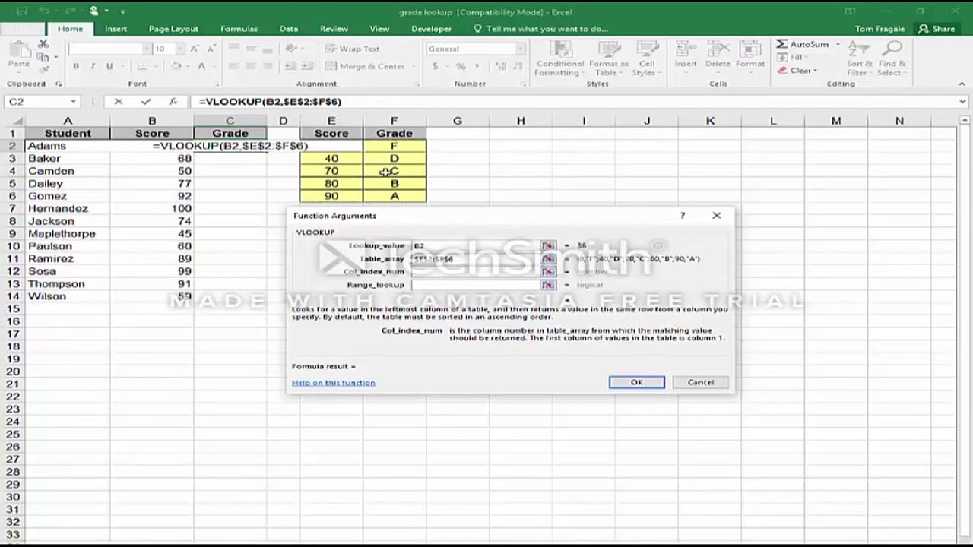
{"action": "left_click", "coordinate": [474, 271]}
{"action": "type", "text": "2"}
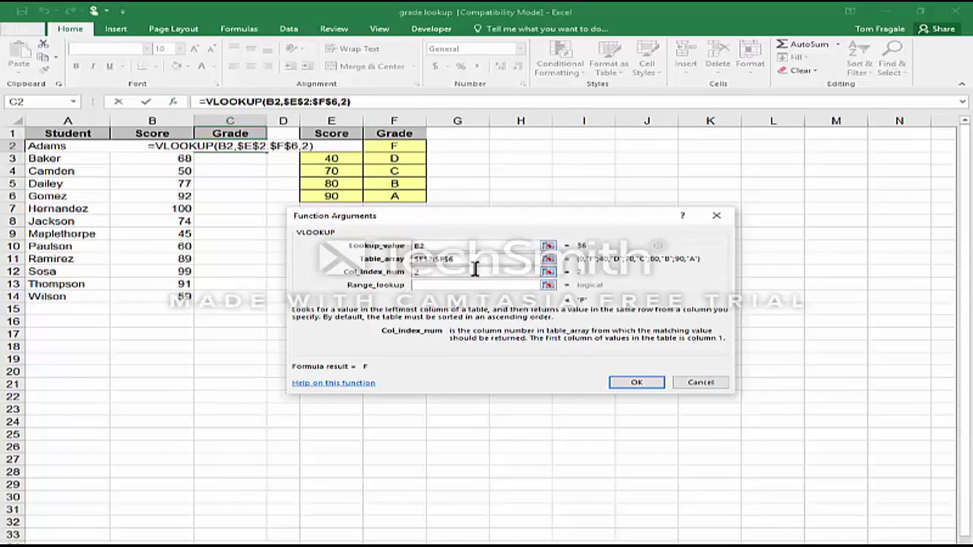
- Complete the C2 formula with range lookup left empty for a closest match and fill it down to C14
{"action": "left_click", "coordinate": [456, 283]}
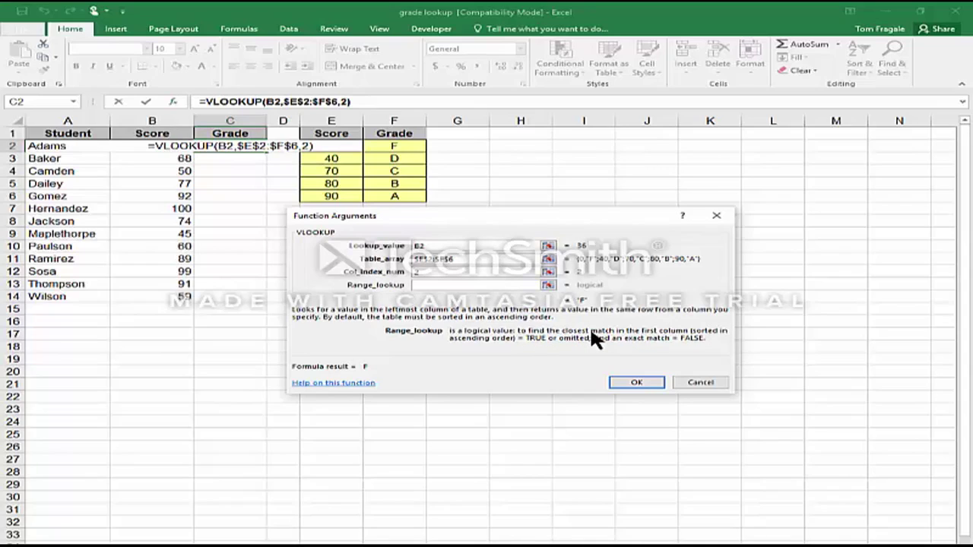
{"action": "left_click", "coordinate": [637, 382]}
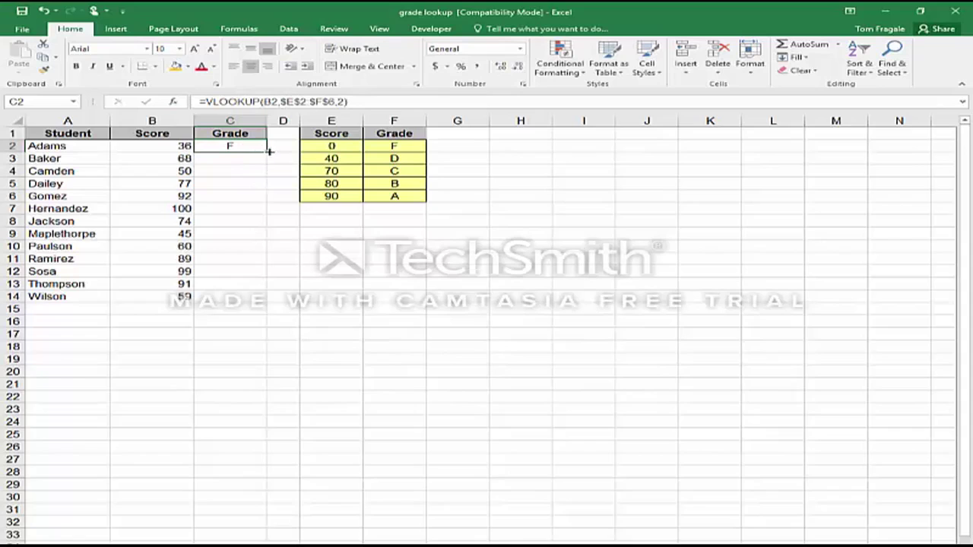
{"action": "left_click_drag", "start_coordinate": [266, 151], "coordinate": [267, 298]}
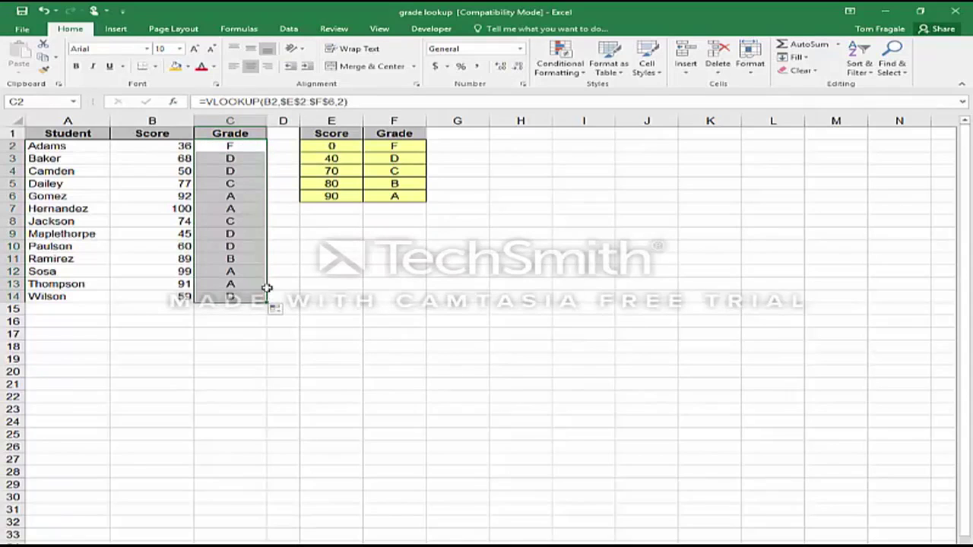
- Compare the students' scores and grade formulas with the score thresholds and grades in the lookup table
{"action": "left_click", "coordinate": [178, 146]}
{"action": "left_click", "coordinate": [234, 145]}
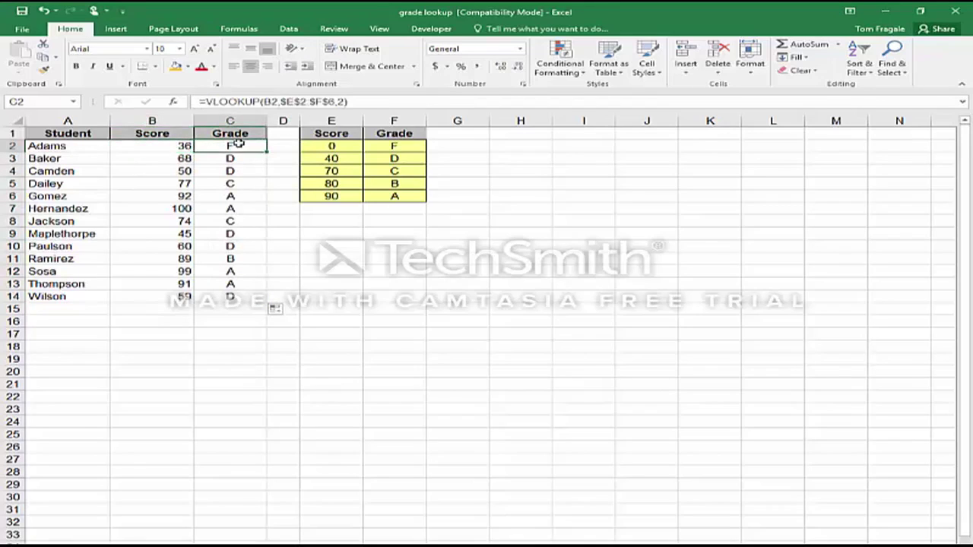
{"action": "left_click", "coordinate": [330, 145]}
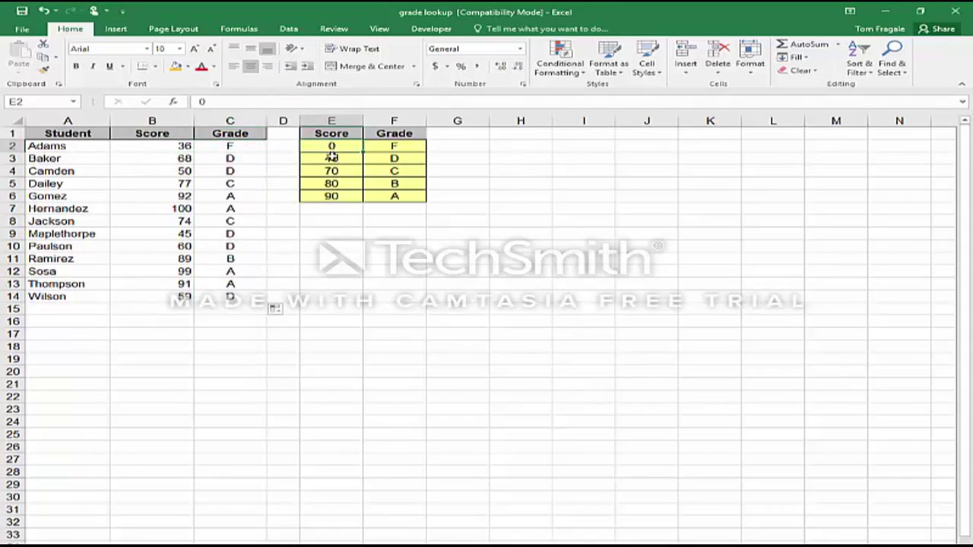
{"action": "left_click", "coordinate": [332, 157]}
{"action": "left_click", "coordinate": [395, 145]}
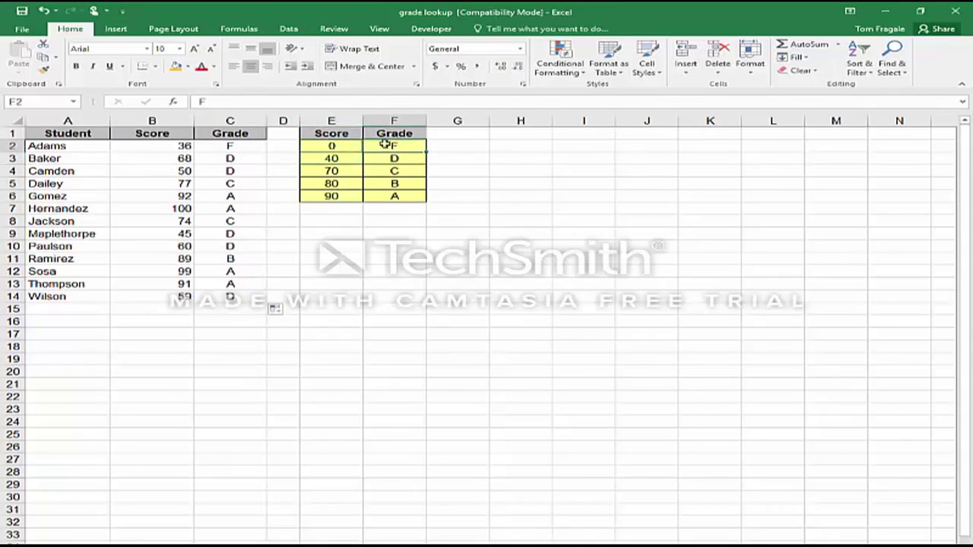
{"action": "left_click", "coordinate": [230, 145]}
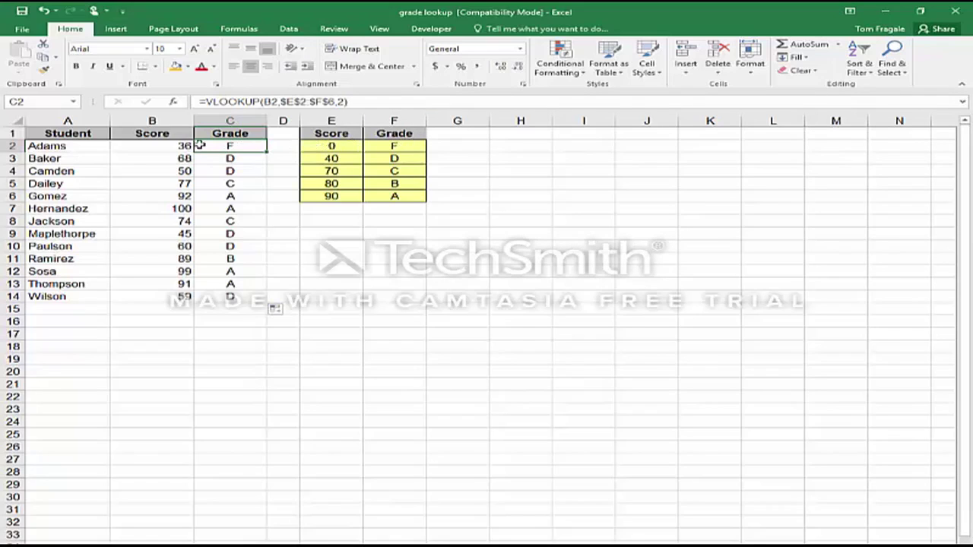
{"action": "left_click", "coordinate": [170, 146]}
{"action": "left_click", "coordinate": [332, 145]}
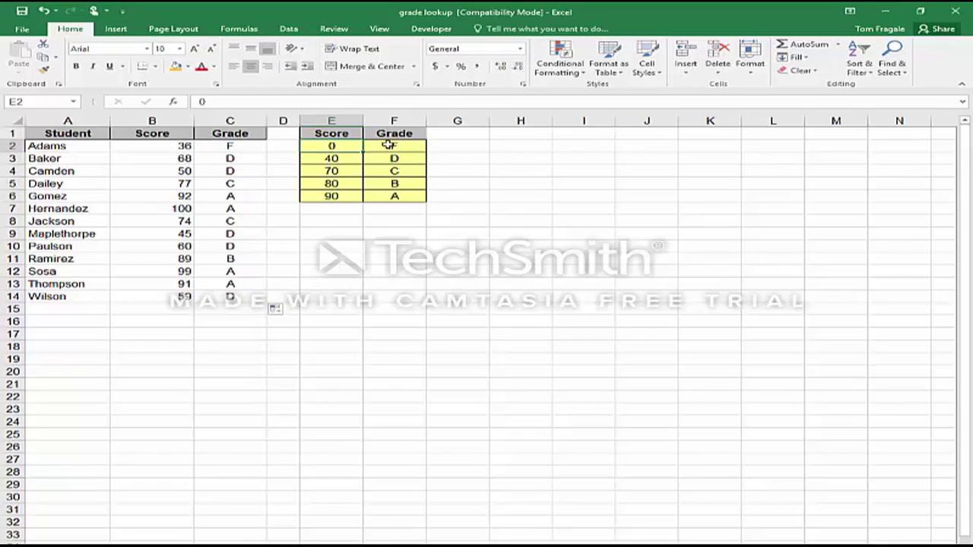
{"action": "left_click", "coordinate": [227, 146]}
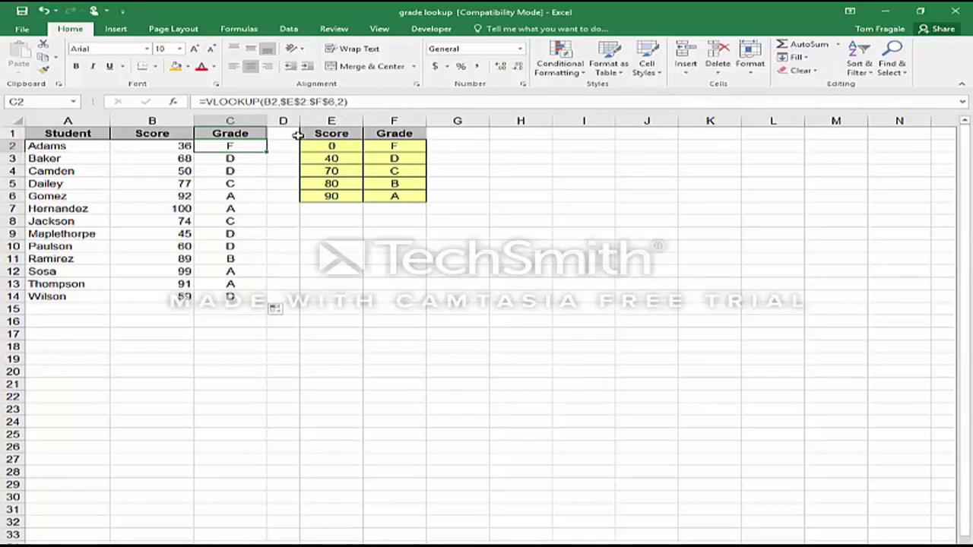
{"action": "left_click", "coordinate": [229, 183]}
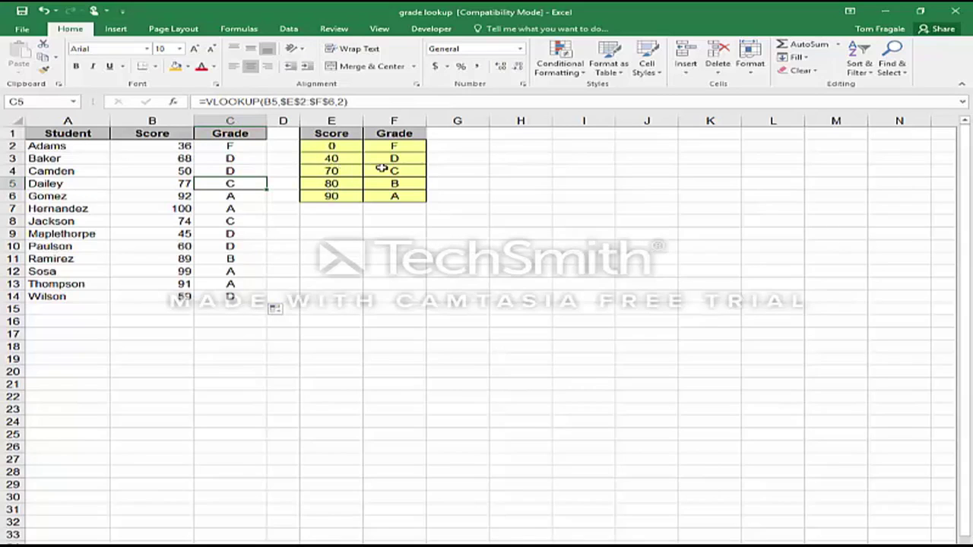
{"action": "left_click", "coordinate": [223, 146]}
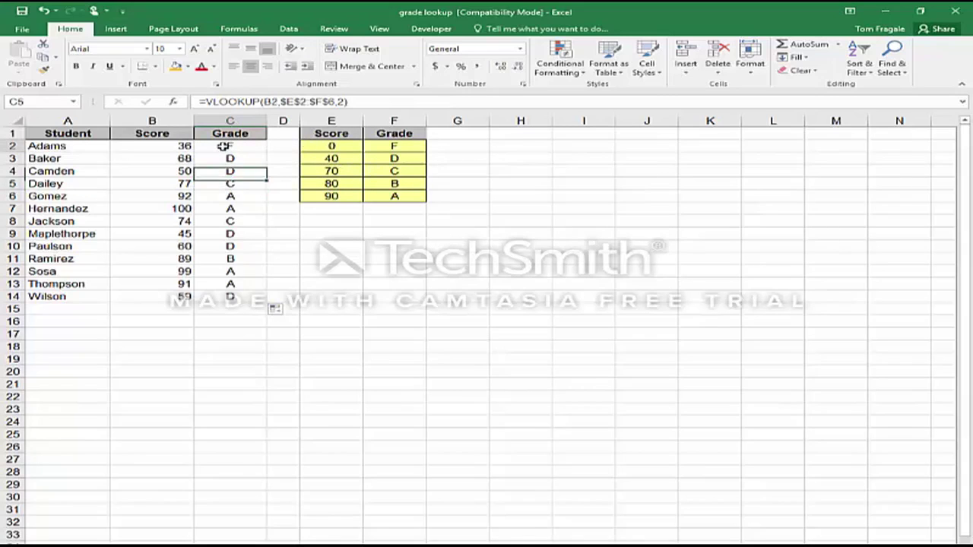